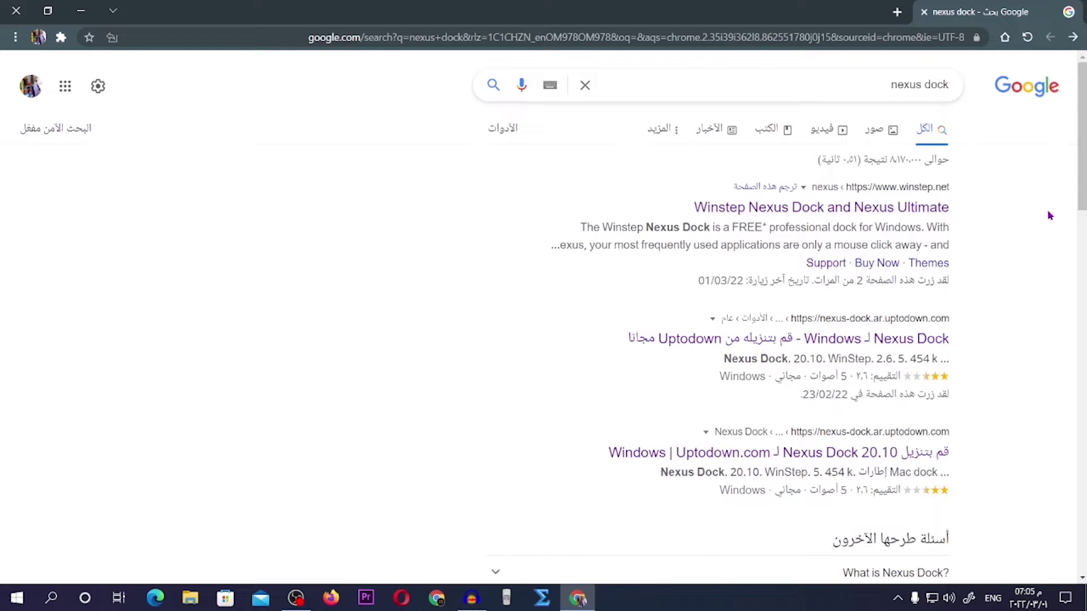
Step: Download the free Winstep Nexus edition from the Winstep website and save the nexus ZIP archive to the Desktop
{"action": "left_click", "coordinate": [796, 206]}
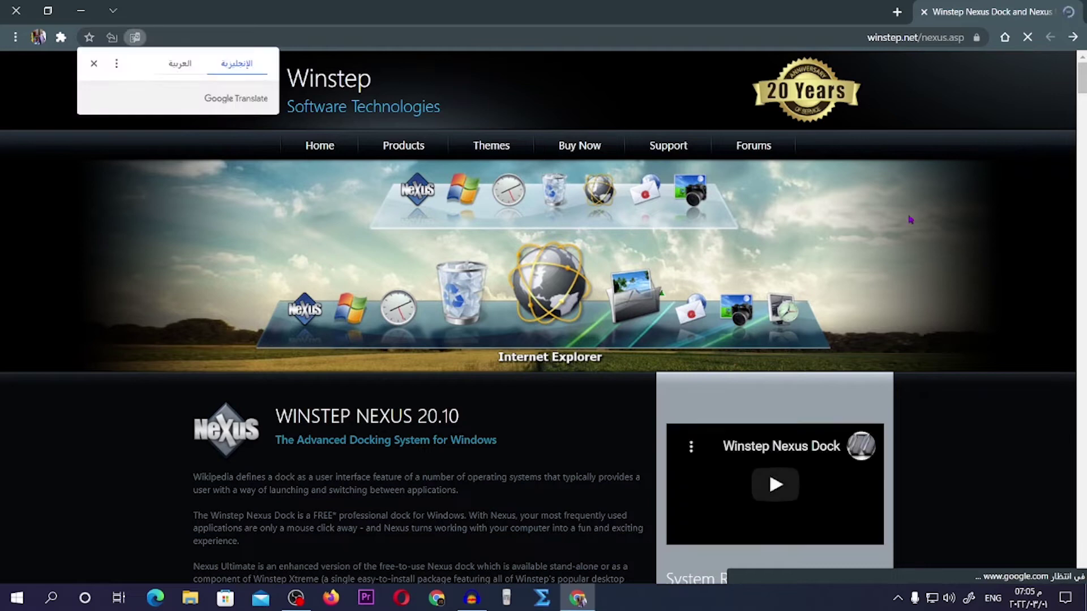
{"action": "scroll", "coordinate": [673, 201], "scroll_direction": "down", "scroll_amount": 3}
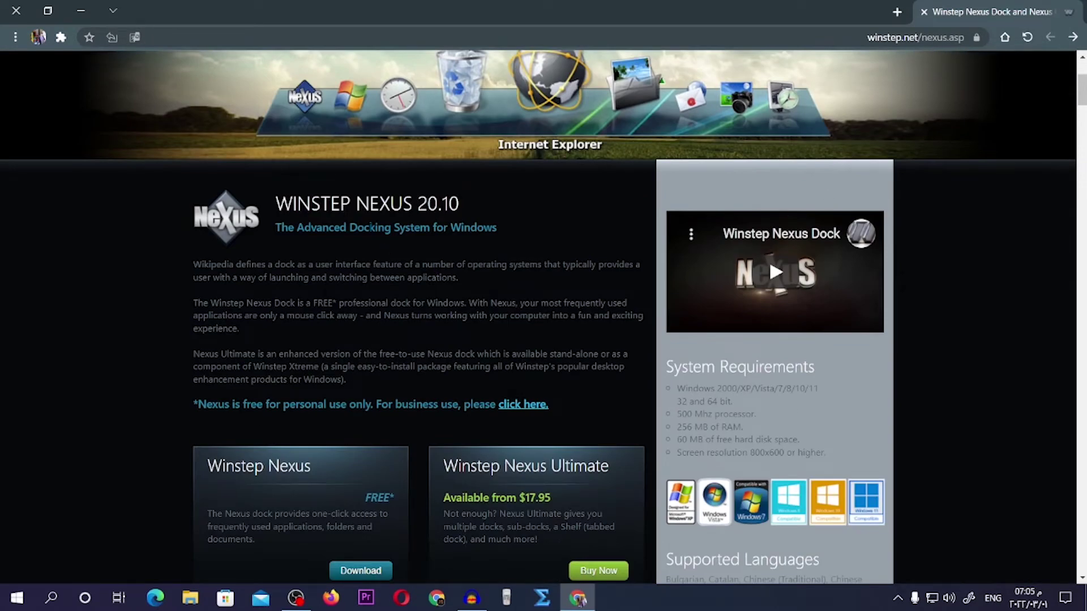
{"action": "scroll", "coordinate": [613, 285], "scroll_direction": "down", "scroll_amount": 2}
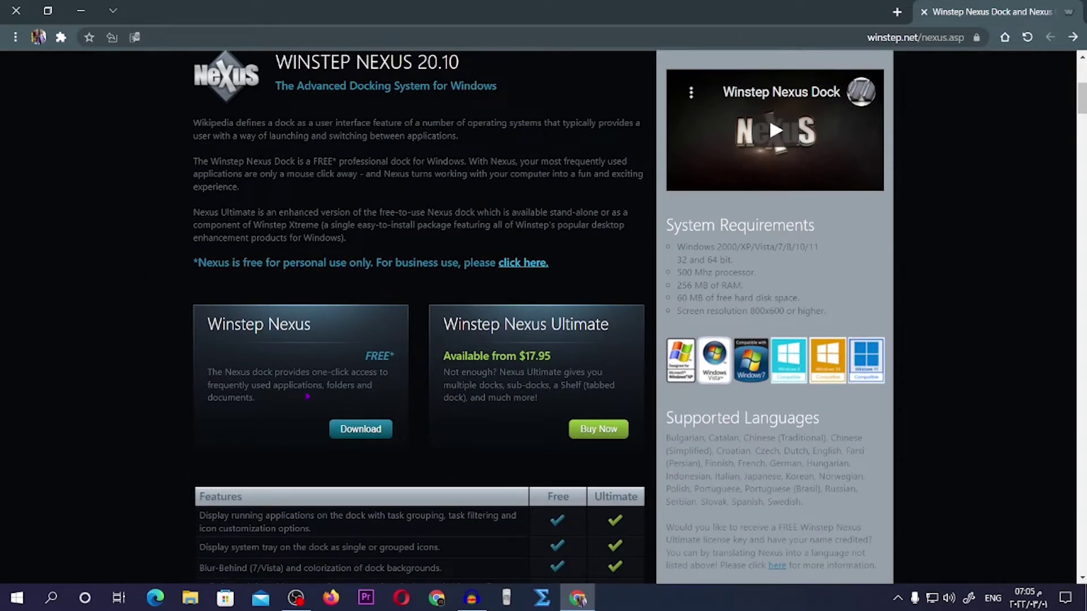
{"action": "left_click", "coordinate": [363, 431]}
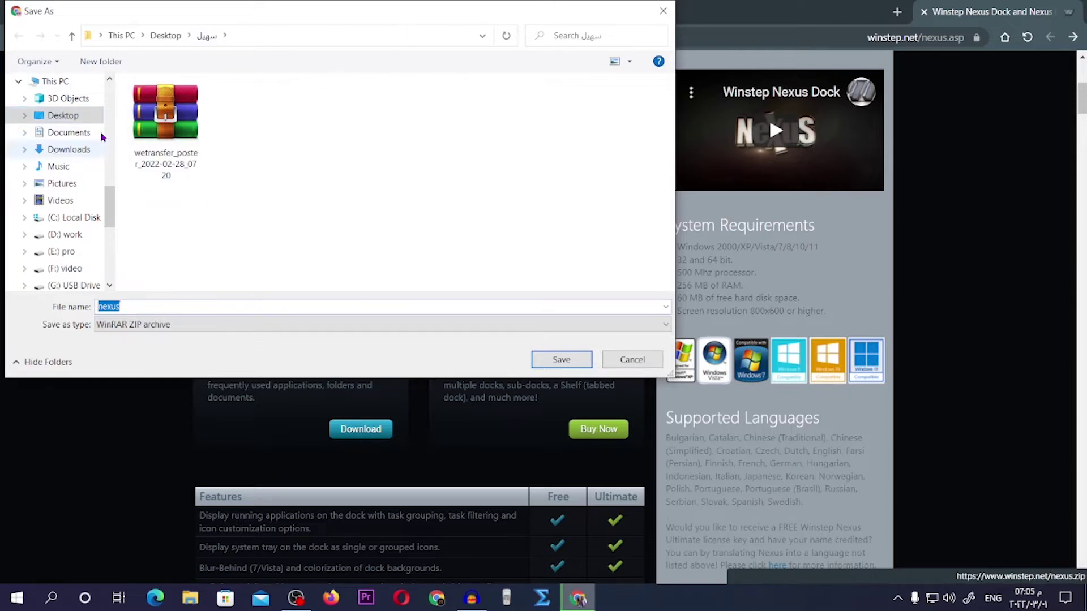
{"action": "left_click", "coordinate": [57, 115]}
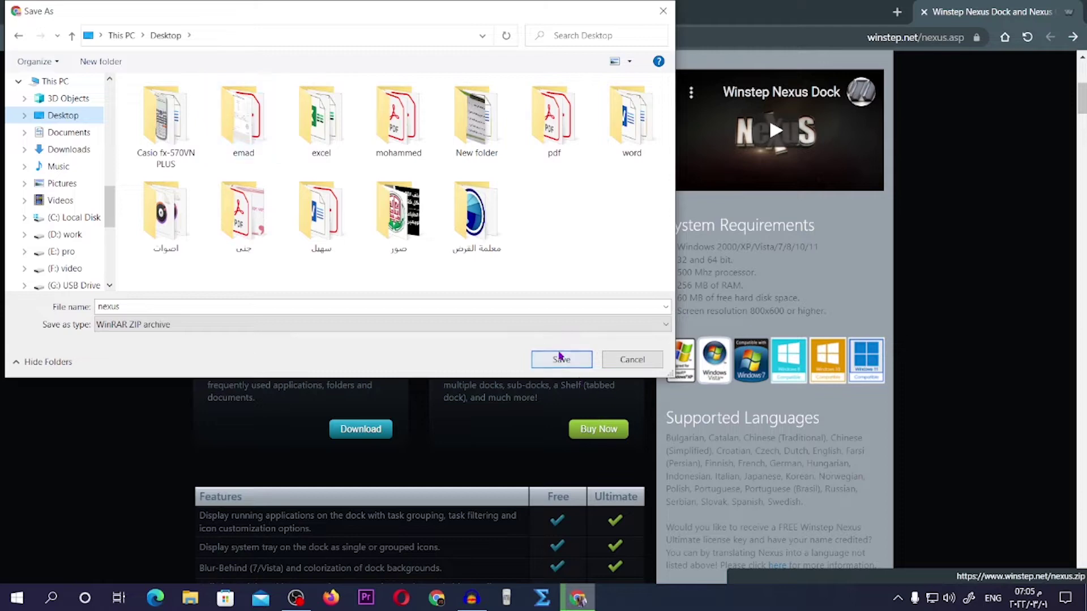
{"action": "left_click", "coordinate": [561, 359]}
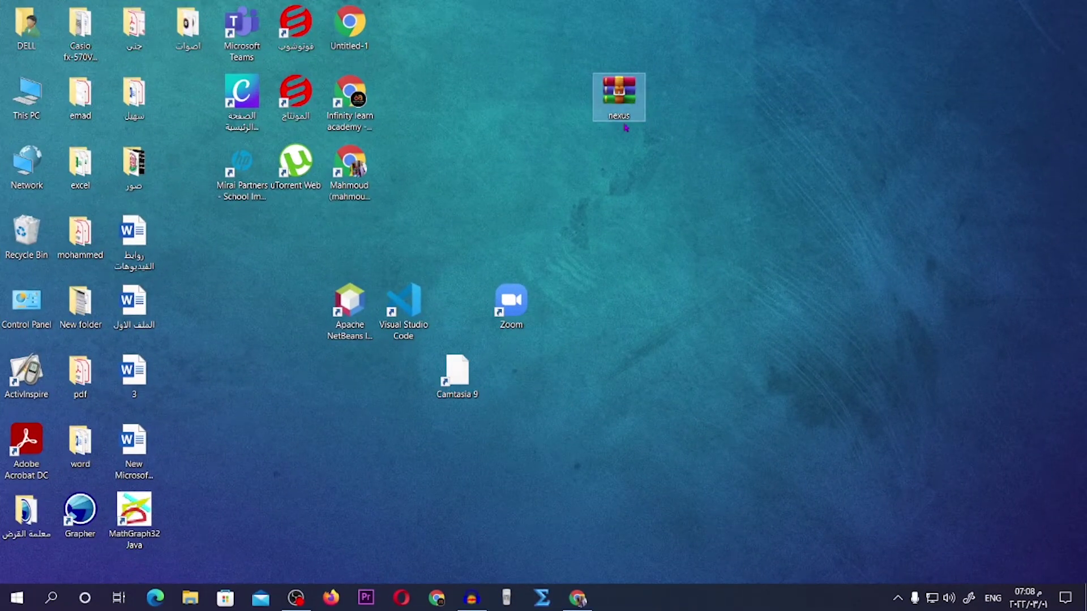
Step: Extract the nexus archive into its own folder on the desktop and place that folder beside the archive
{"action": "right_click", "coordinate": [621, 95]}
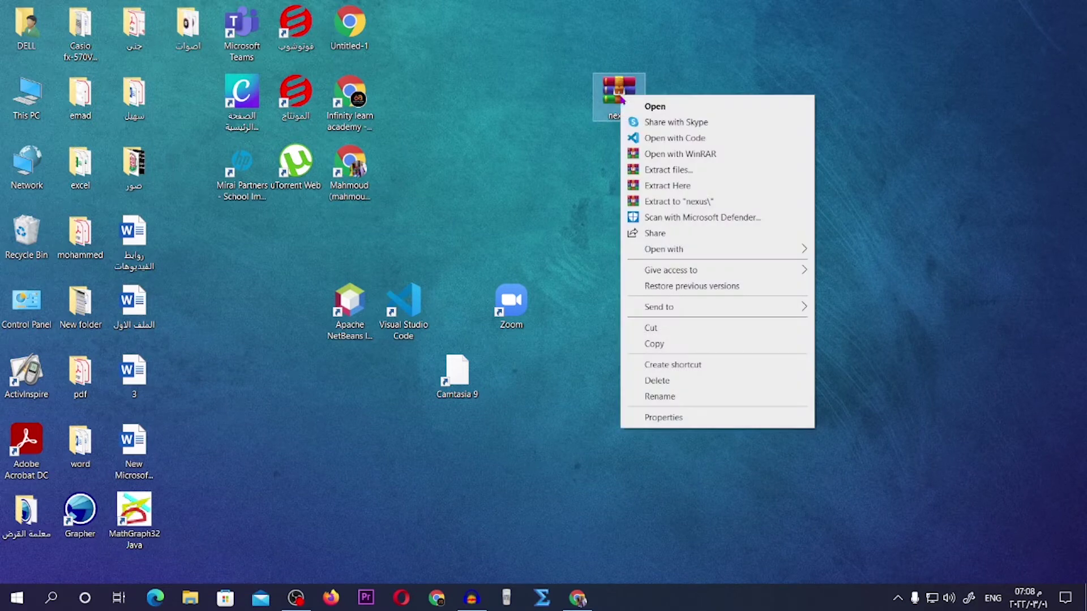
{"action": "left_click", "coordinate": [662, 203]}
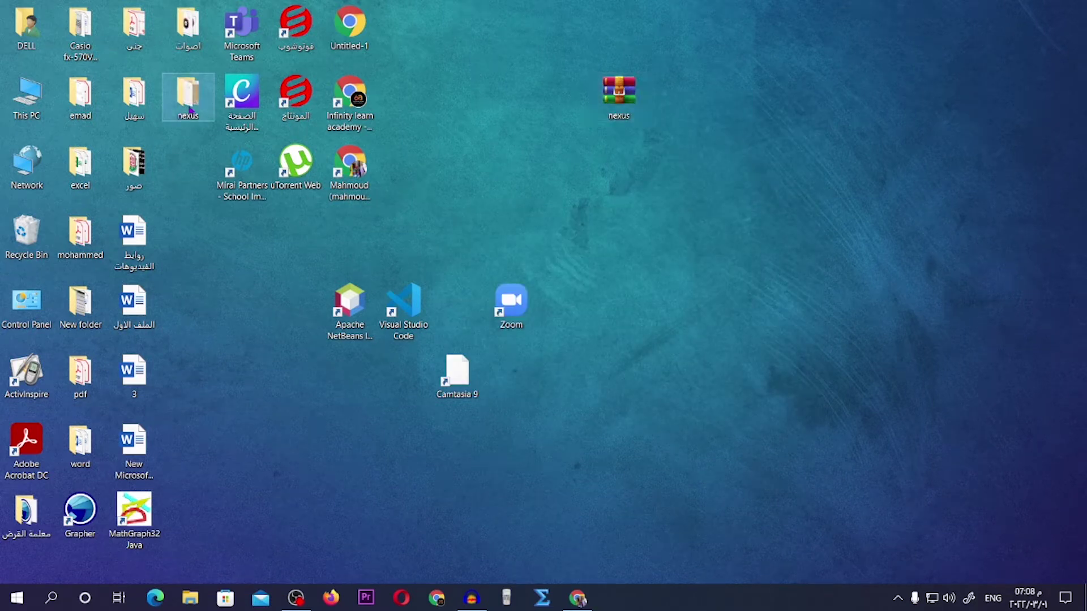
{"action": "left_click_drag", "start_coordinate": [194, 111], "coordinate": [718, 118]}
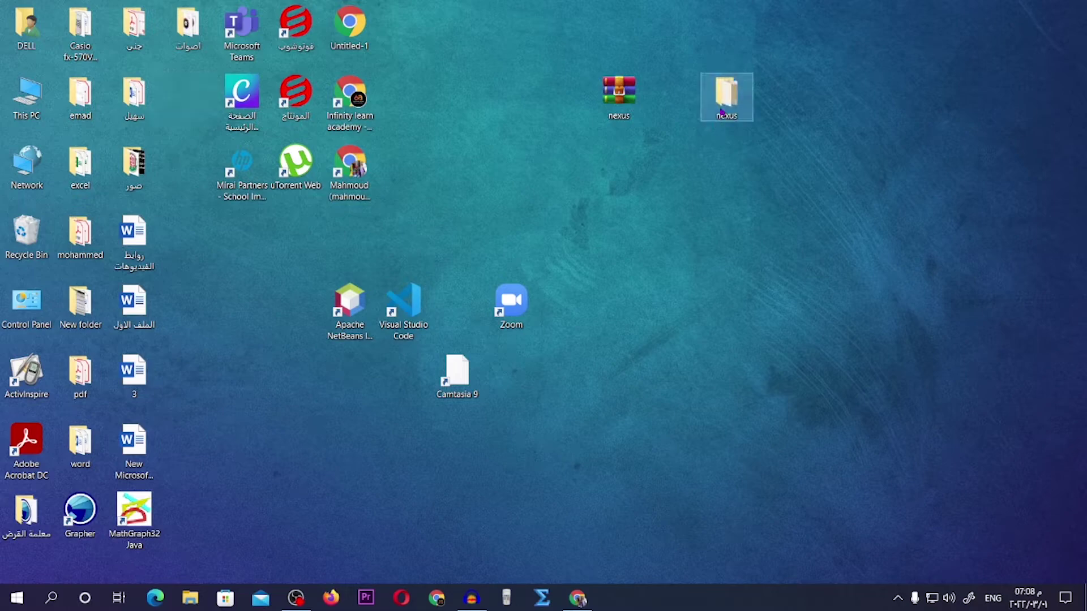
Step: Run NexusSetup from the extracted nexus folder and choose English as the setup language
{"action": "double_click", "coordinate": [722, 112]}
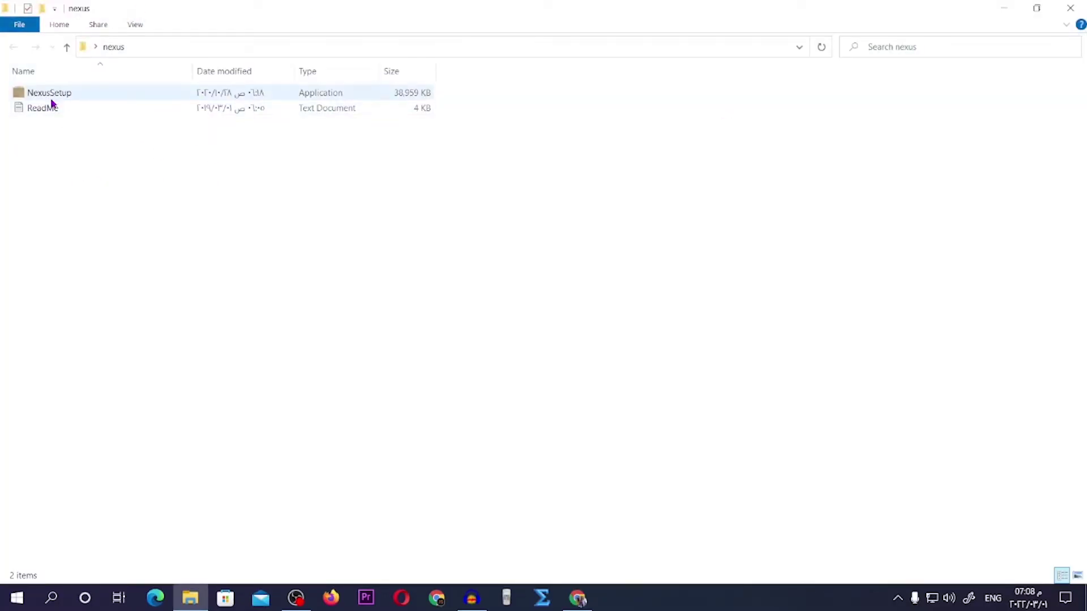
{"action": "left_click", "coordinate": [49, 97]}
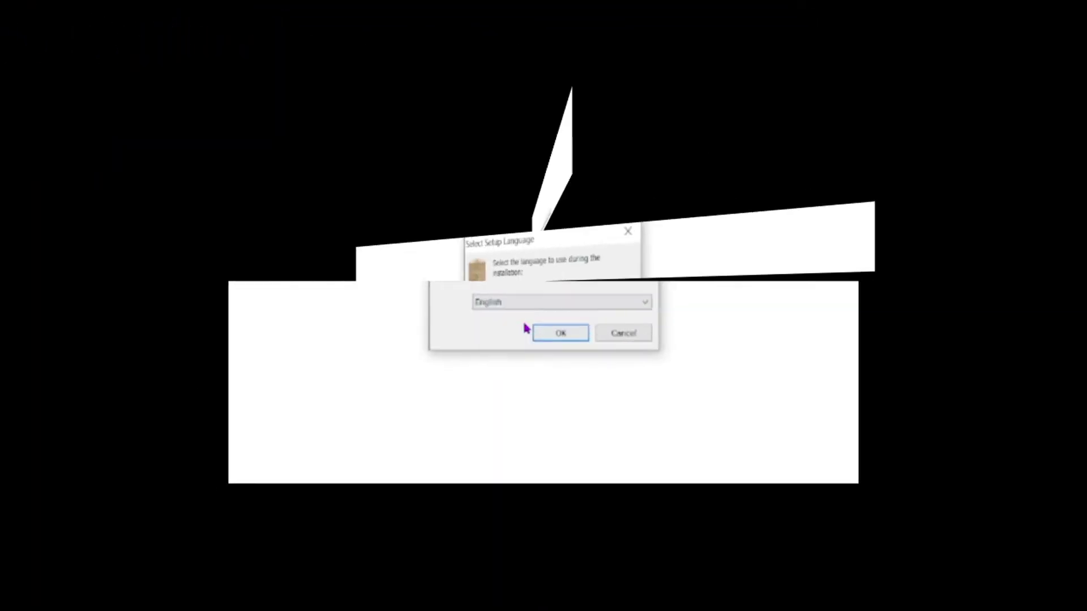
{"action": "left_click", "coordinate": [529, 302]}
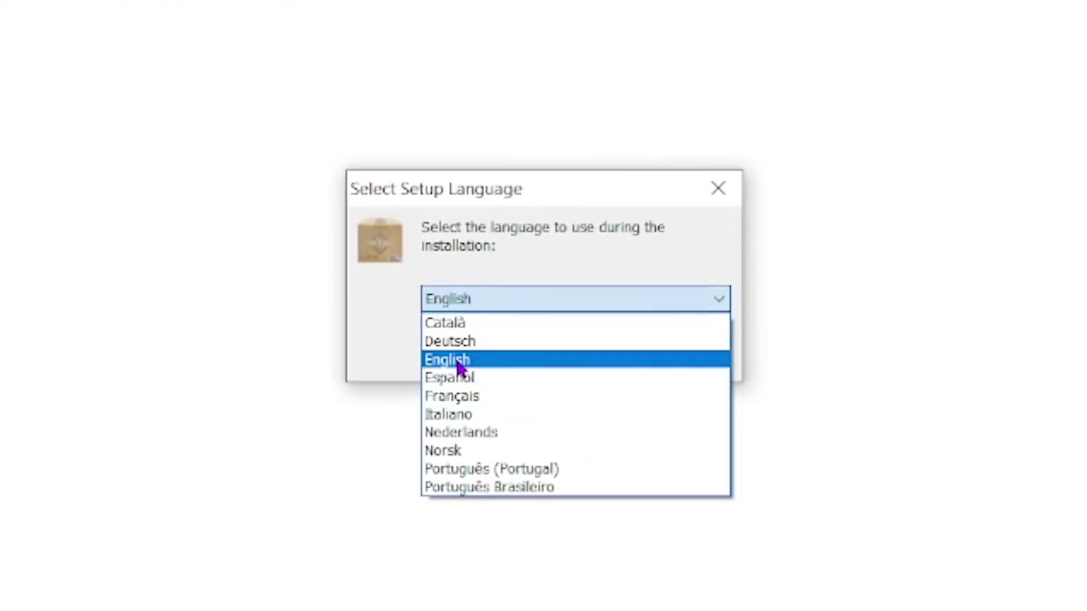
{"action": "left_click", "coordinate": [458, 360]}
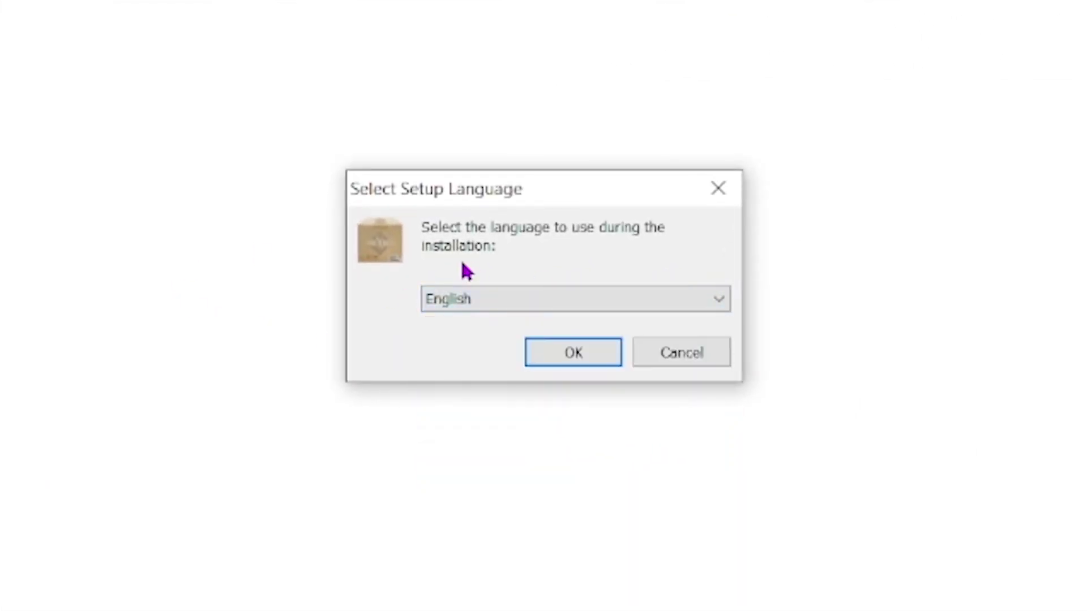
{"action": "left_click", "coordinate": [566, 357]}
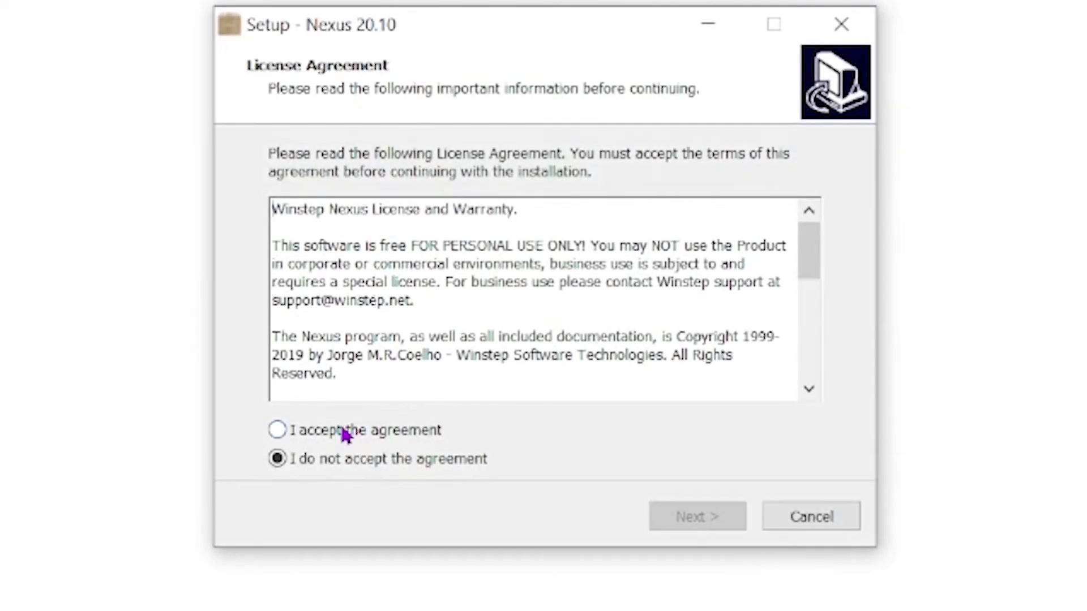
Step: Accept the license agreement, install Nexus with the default Winstep folders, and finish setup with Launch Nexus enabled
{"action": "left_click", "coordinate": [347, 433]}
{"action": "left_click", "coordinate": [700, 519]}
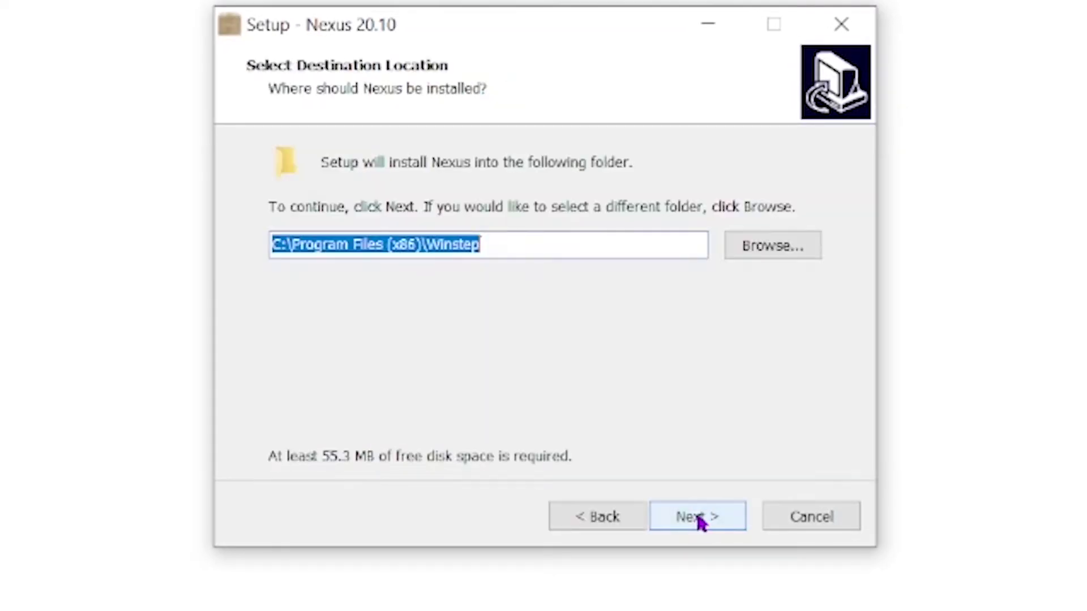
{"action": "left_click", "coordinate": [701, 519]}
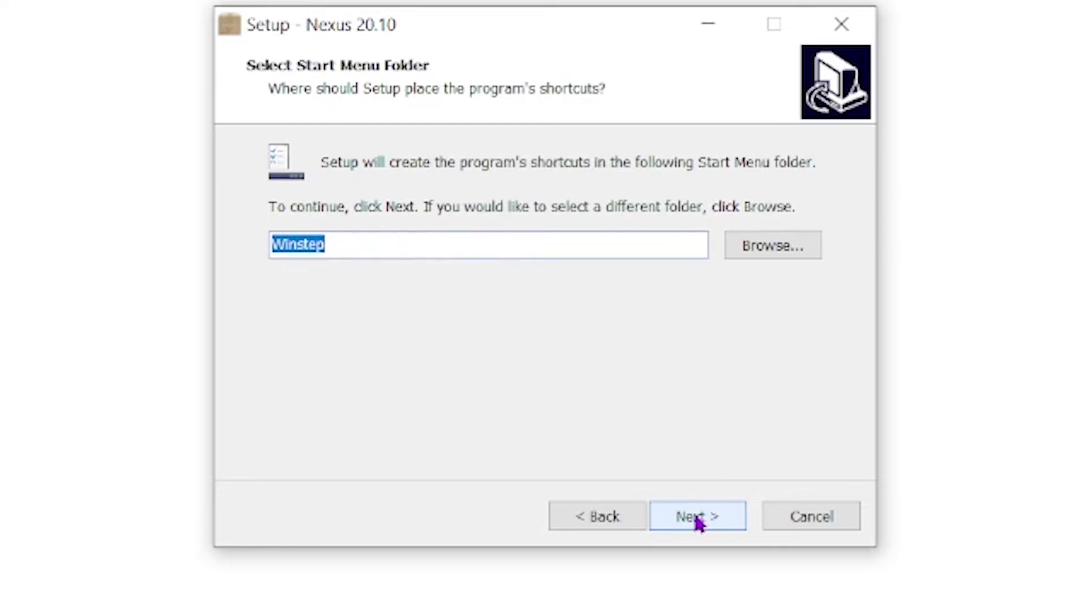
{"action": "left_click", "coordinate": [699, 519]}
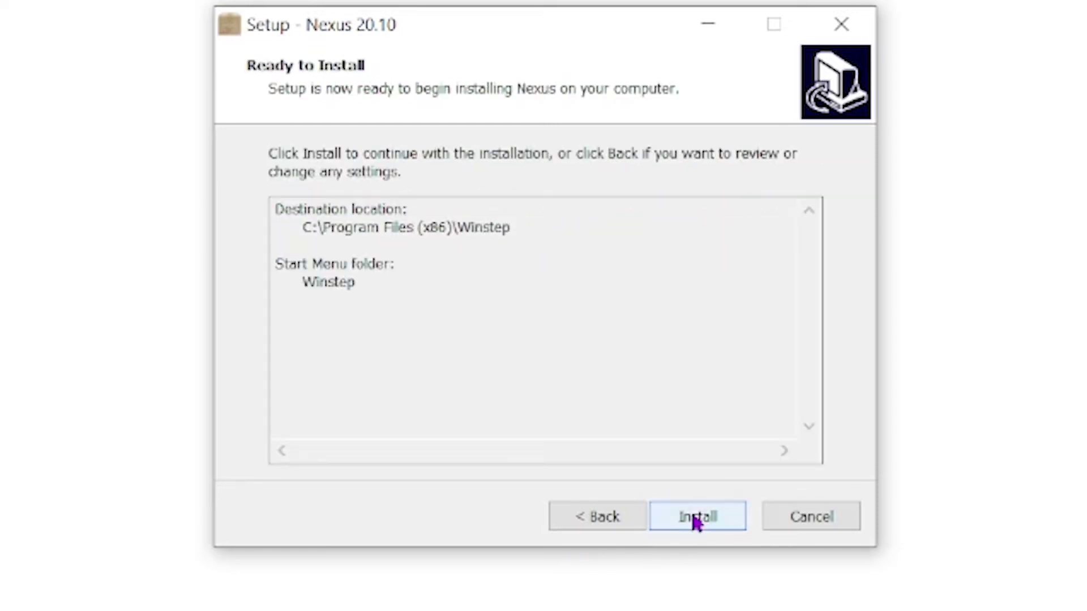
{"action": "left_click", "coordinate": [698, 519]}
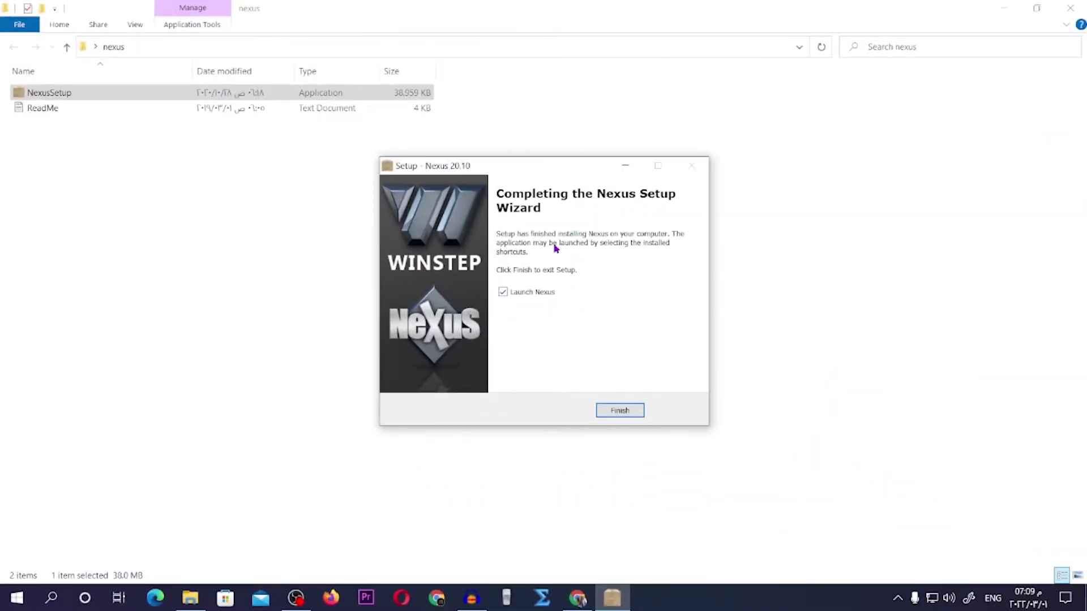
{"action": "left_click", "coordinate": [619, 410]}
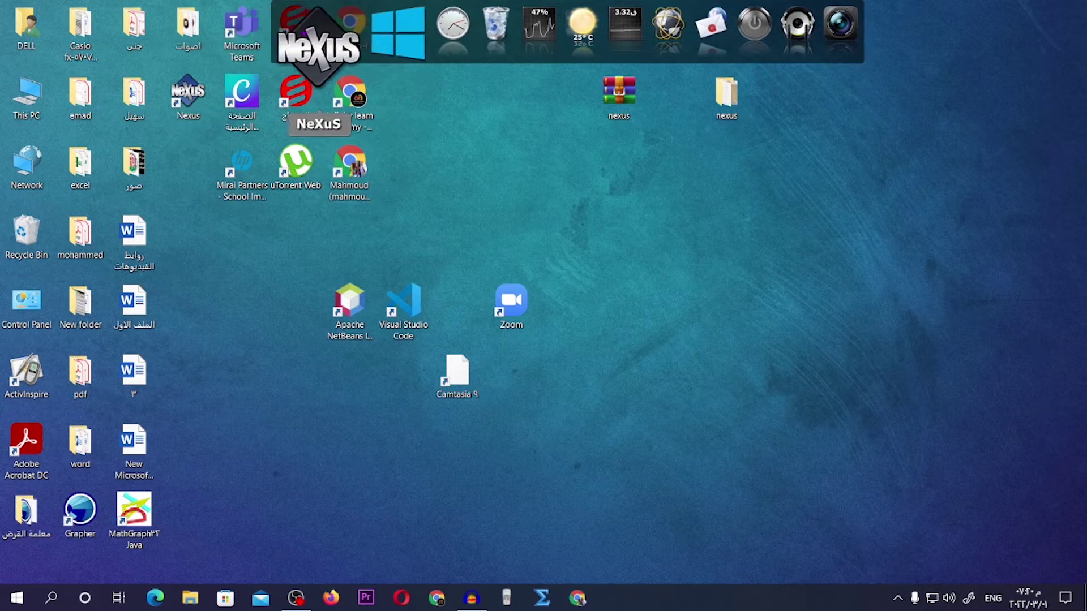
Step: Open the Nexus dock's preferences window and move it clear of the dock
{"action": "left_click", "coordinate": [304, 35]}
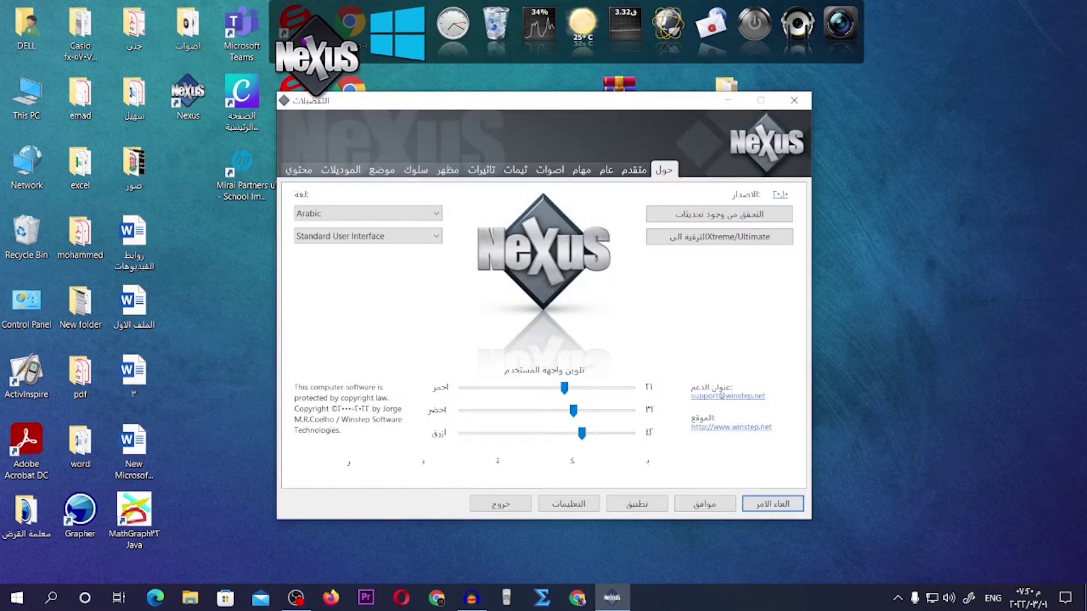
{"action": "left_click_drag", "start_coordinate": [522, 107], "coordinate": [578, 113]}
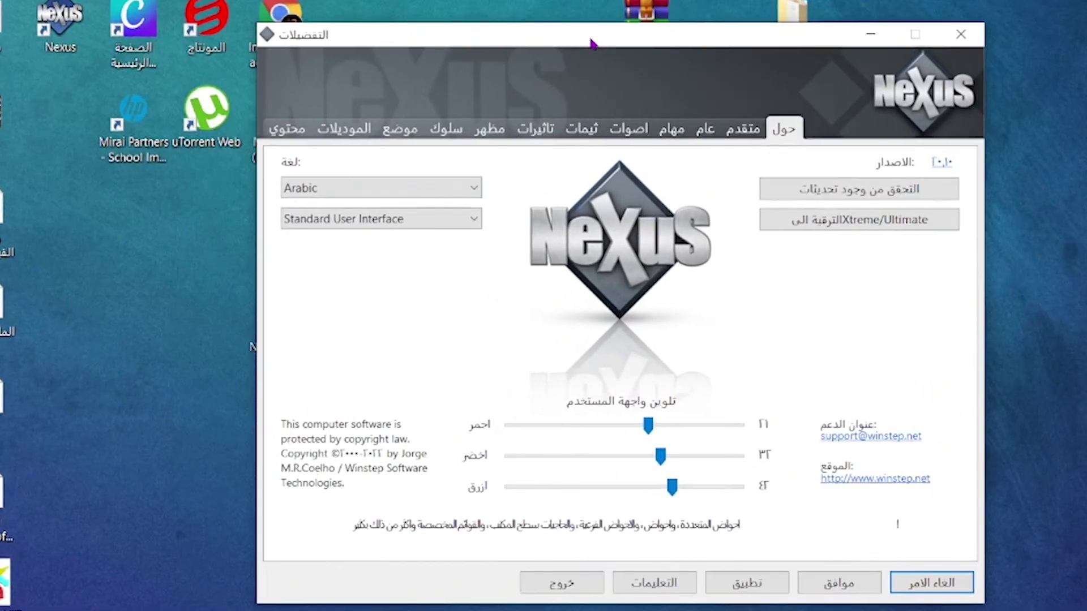
Step: Switch the Nexus interface language to English and return it to Arabic
{"action": "left_click", "coordinate": [354, 185]}
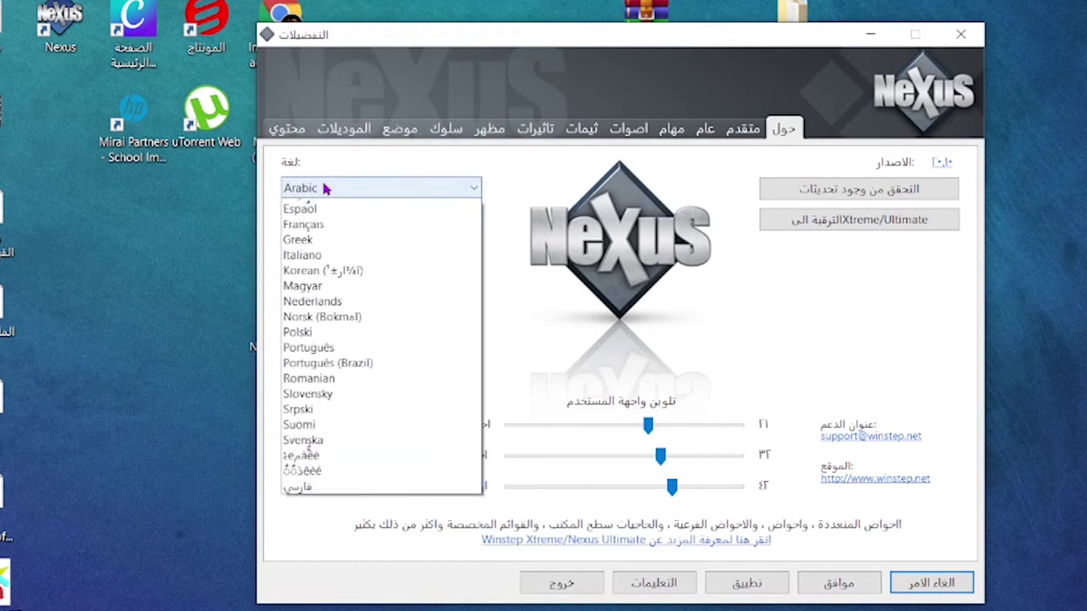
{"action": "left_click", "coordinate": [346, 345]}
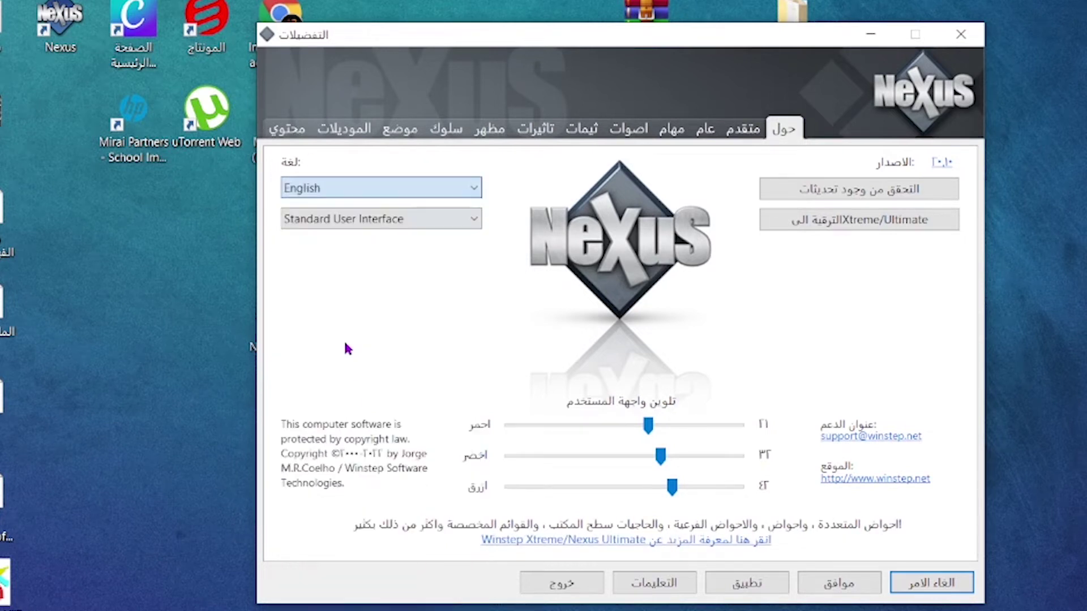
{"action": "left_click", "coordinate": [397, 189]}
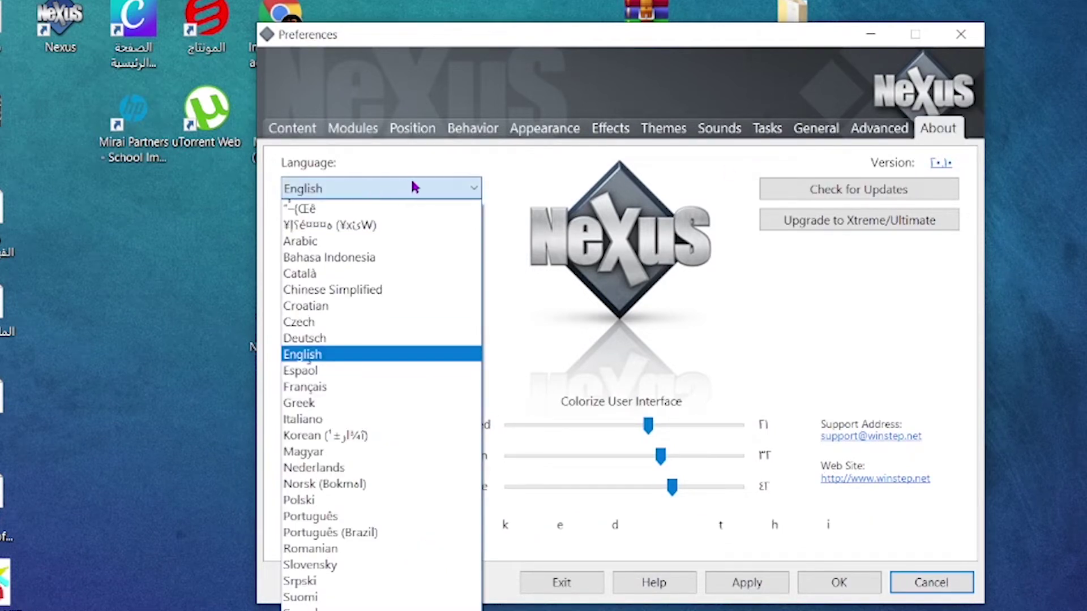
{"action": "left_click", "coordinate": [335, 243]}
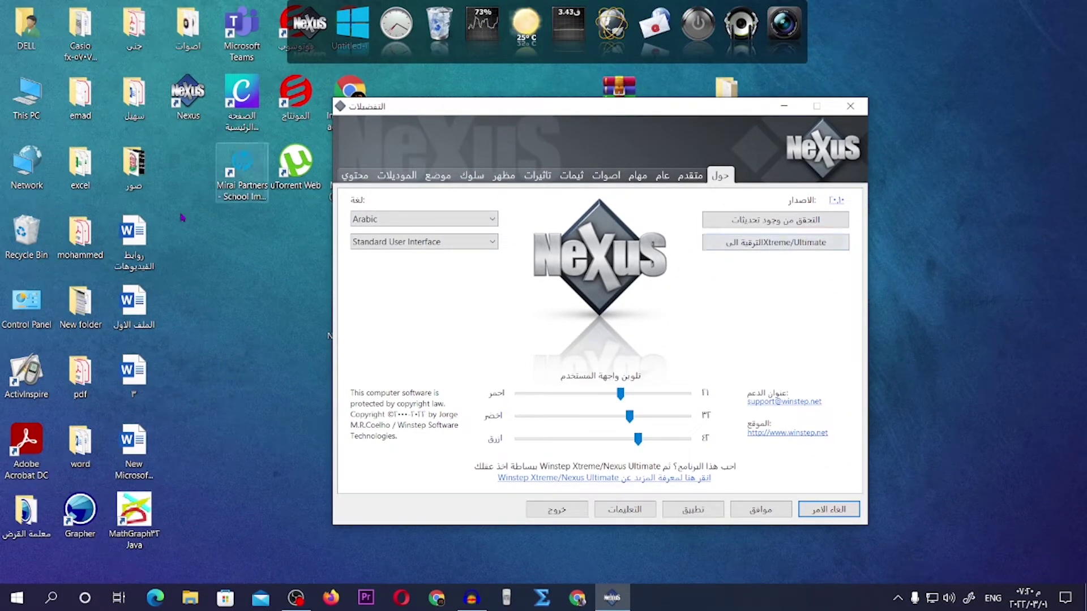
Step: Open the administrative settings of Region in the Control Panel's Clock and Region category
{"action": "left_click", "coordinate": [29, 305]}
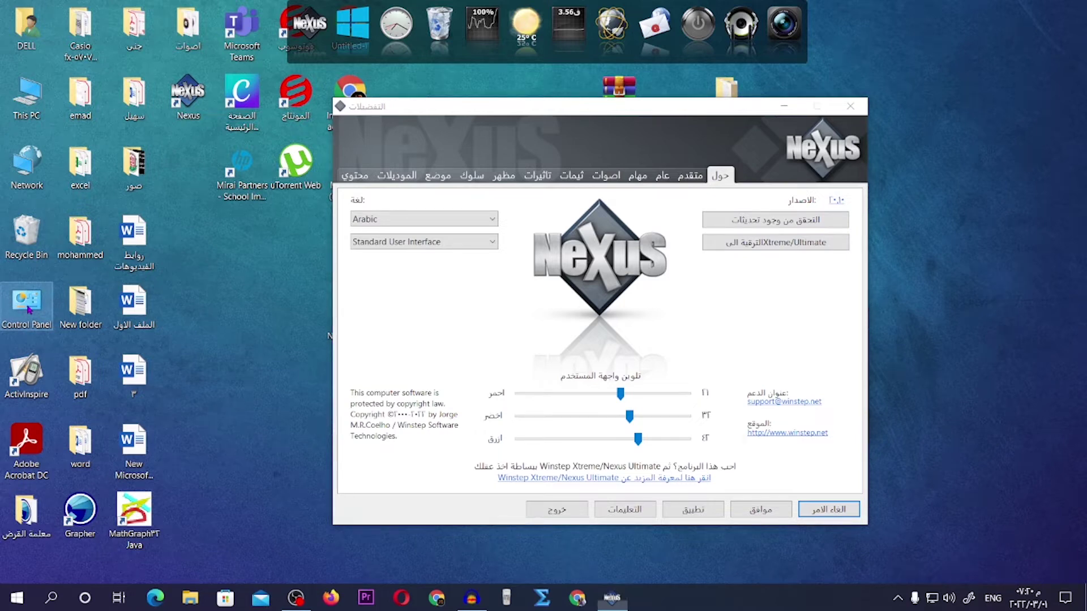
{"action": "double_click", "coordinate": [28, 308]}
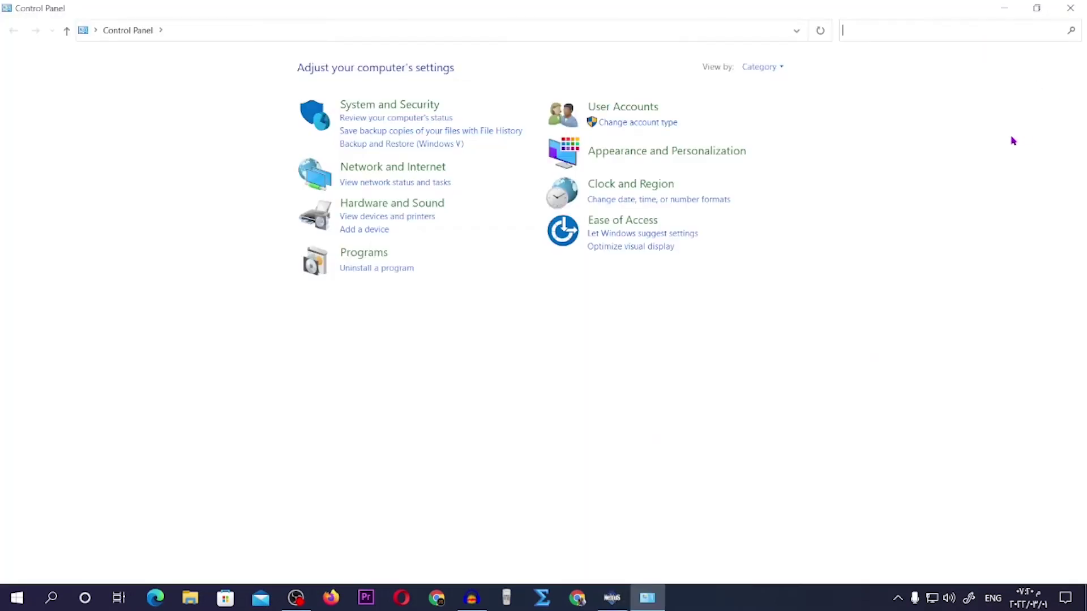
{"action": "left_click", "coordinate": [655, 186]}
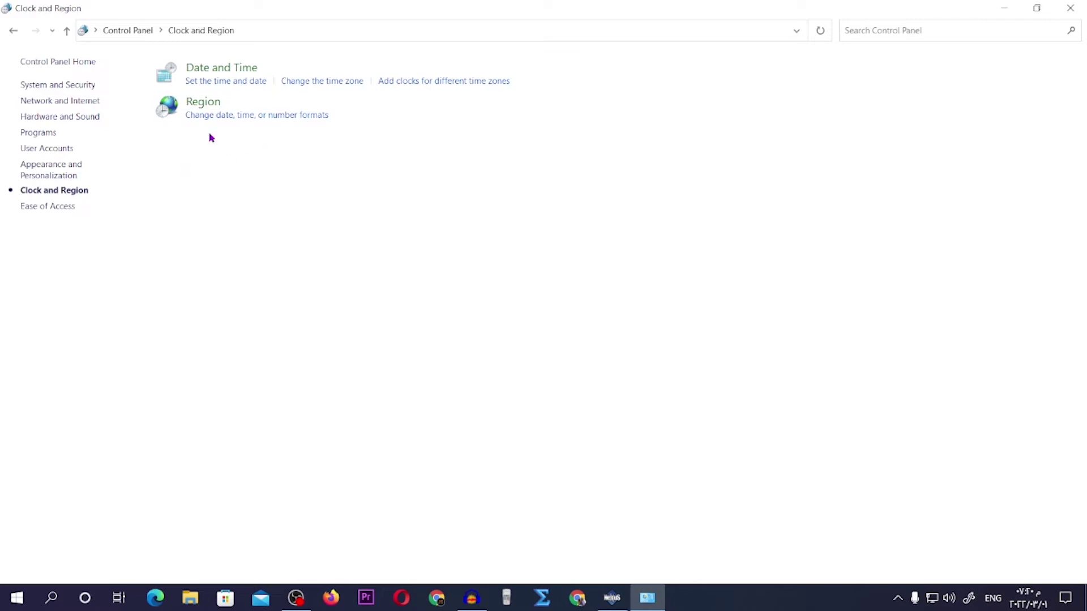
{"action": "left_click", "coordinate": [212, 117]}
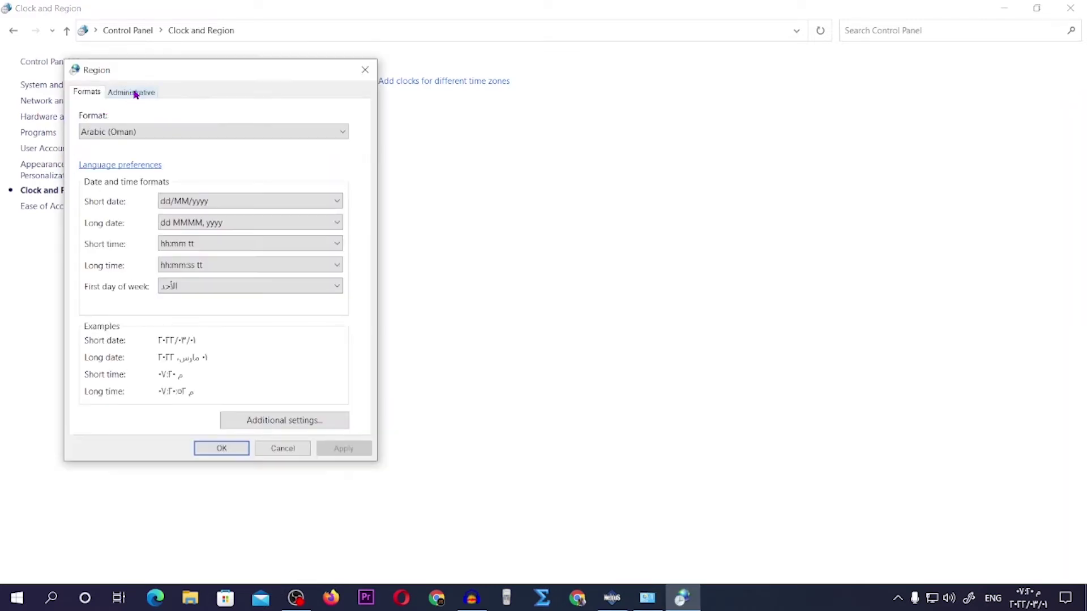
{"action": "left_click_drag", "start_coordinate": [262, 70], "coordinate": [500, 69]}
{"action": "left_click", "coordinate": [379, 93]}
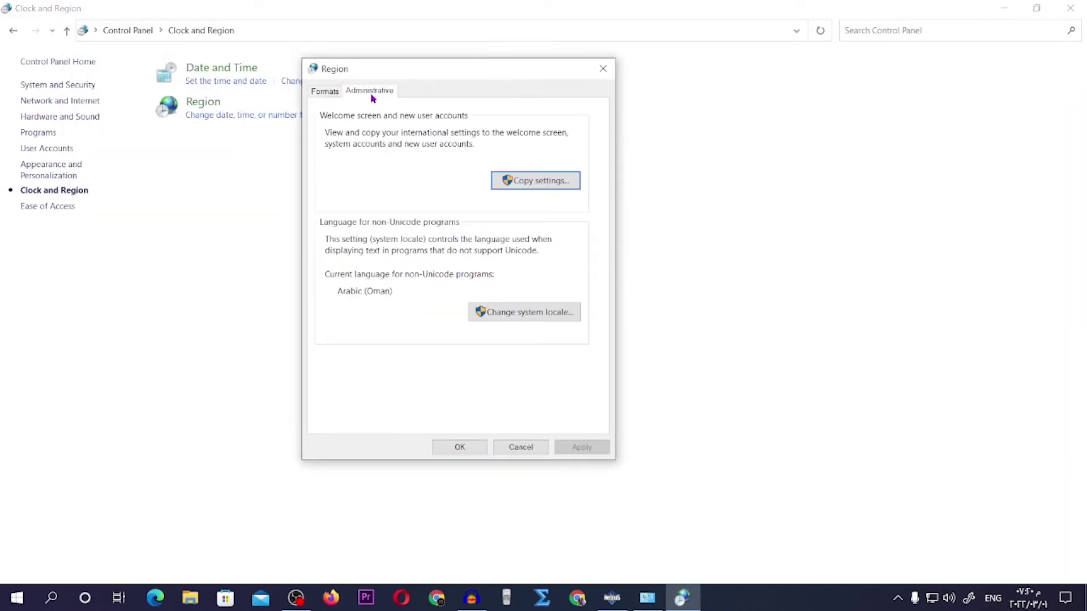
Step: Set the system locale for non-Unicode programs to Arabic (Oman), confirm the Region settings and close the Control Panel
{"action": "left_click", "coordinate": [535, 316]}
{"action": "left_click", "coordinate": [360, 177]}
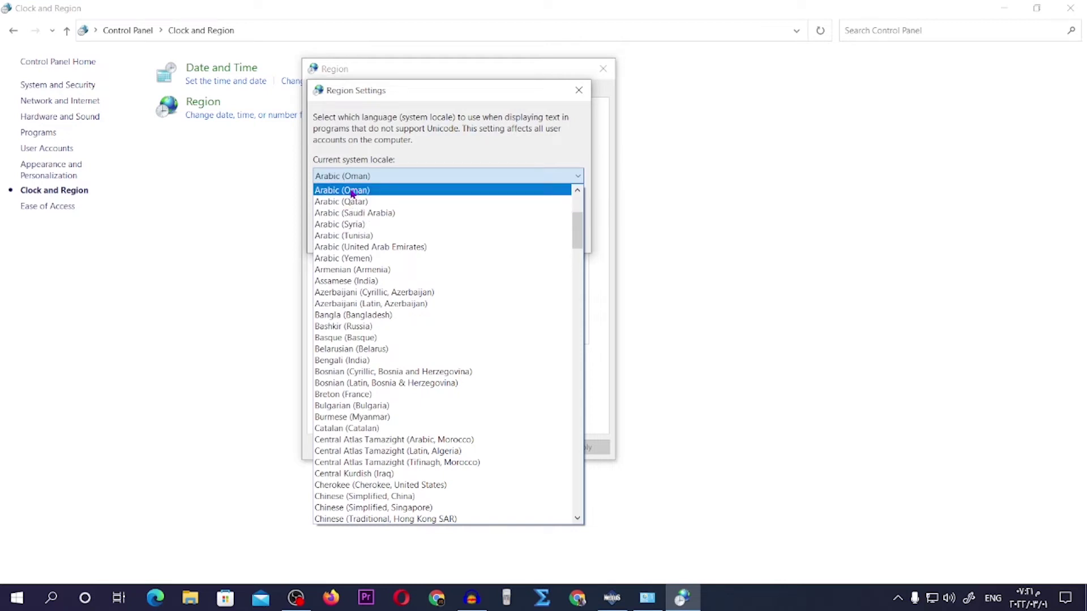
{"action": "left_click", "coordinate": [352, 193]}
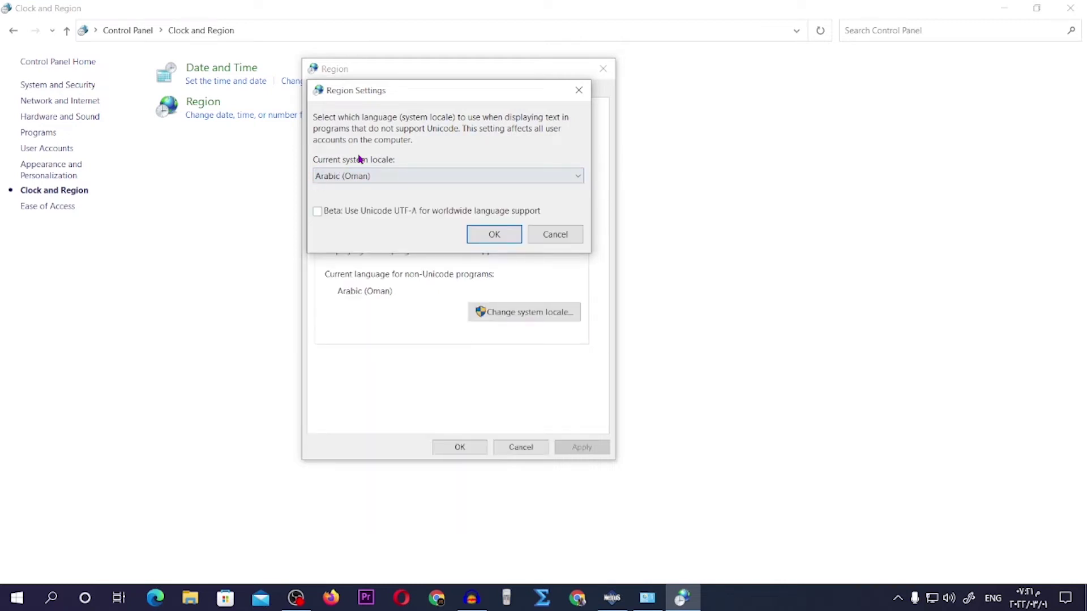
{"action": "left_click", "coordinate": [495, 234]}
{"action": "left_click", "coordinate": [456, 448]}
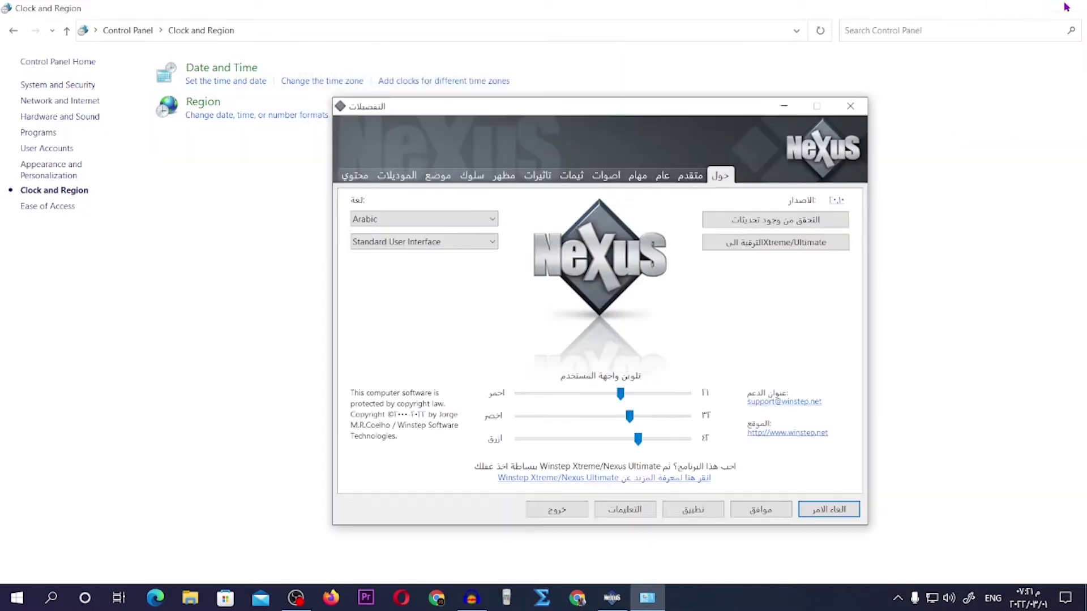
{"action": "left_click", "coordinate": [1071, 8]}
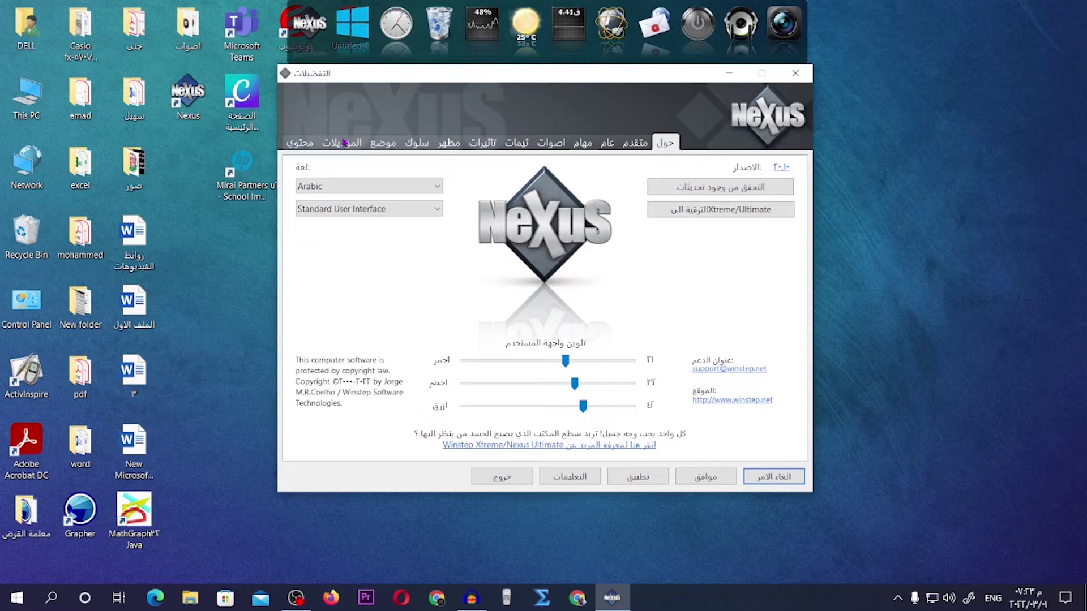
Step: Preview the K-TEK4D5, K-TEK4D4, K-TEK4D3, Leopard and NX-Lawn dock themes, and apply the K-TEK4D2 theme
{"action": "left_click", "coordinate": [638, 145]}
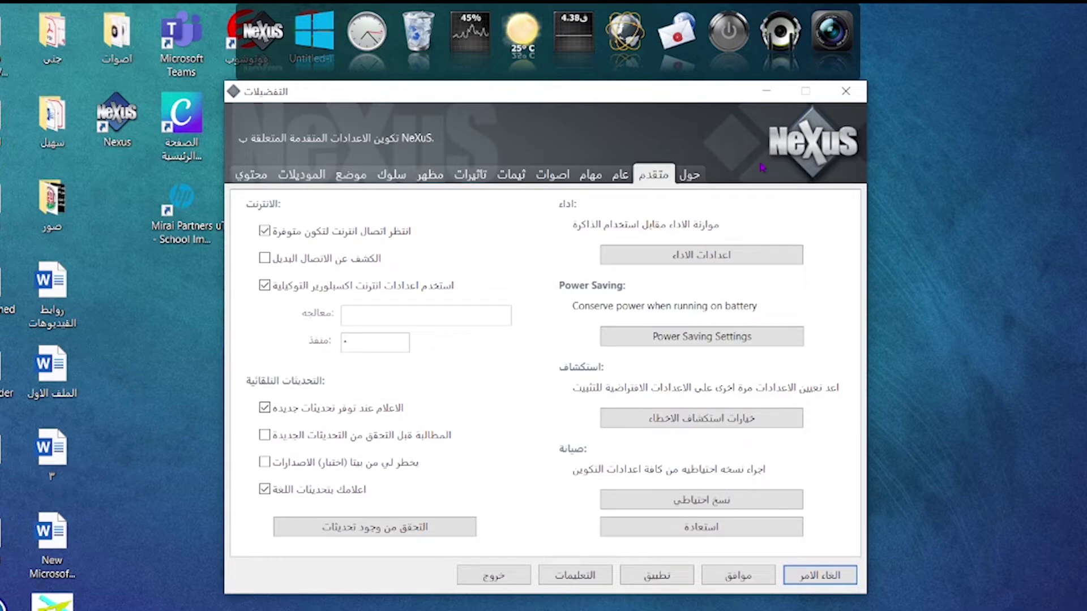
{"action": "left_click", "coordinate": [509, 177]}
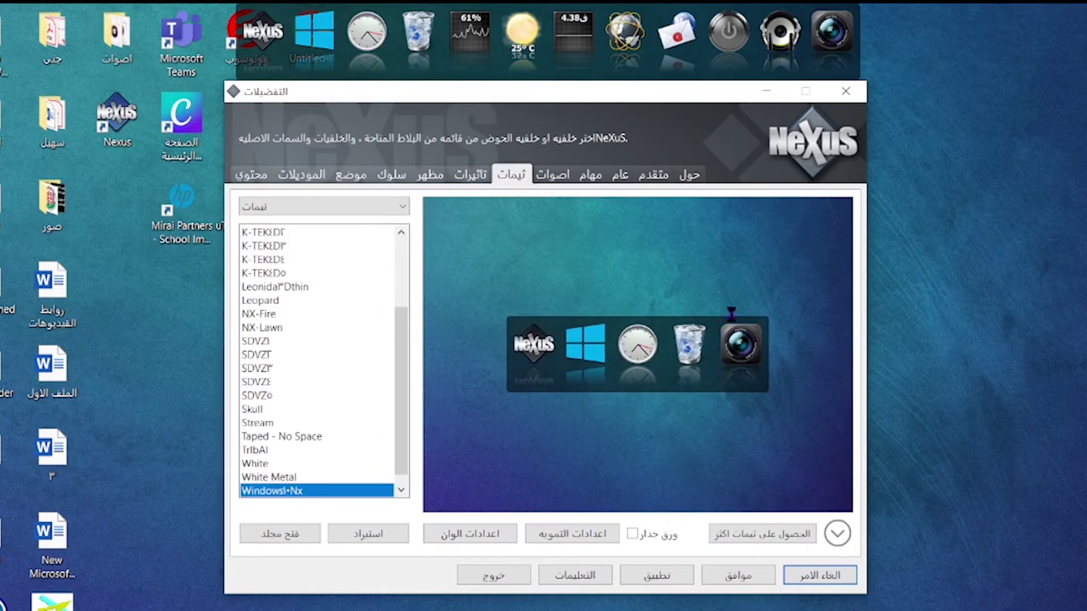
{"action": "left_click", "coordinate": [274, 260]}
{"action": "left_click", "coordinate": [301, 274]}
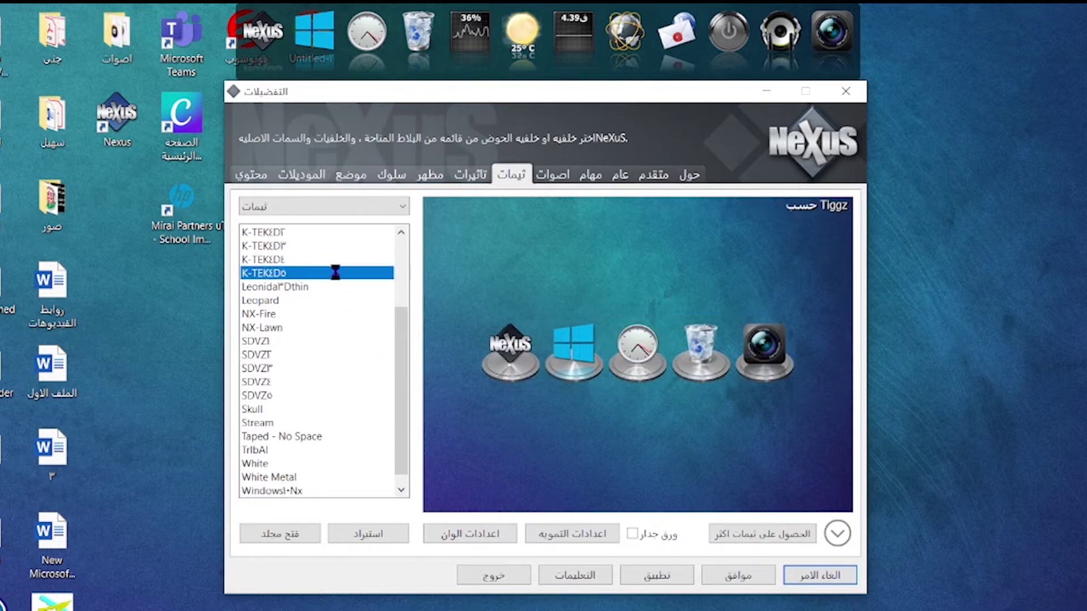
{"action": "left_click", "coordinate": [266, 260]}
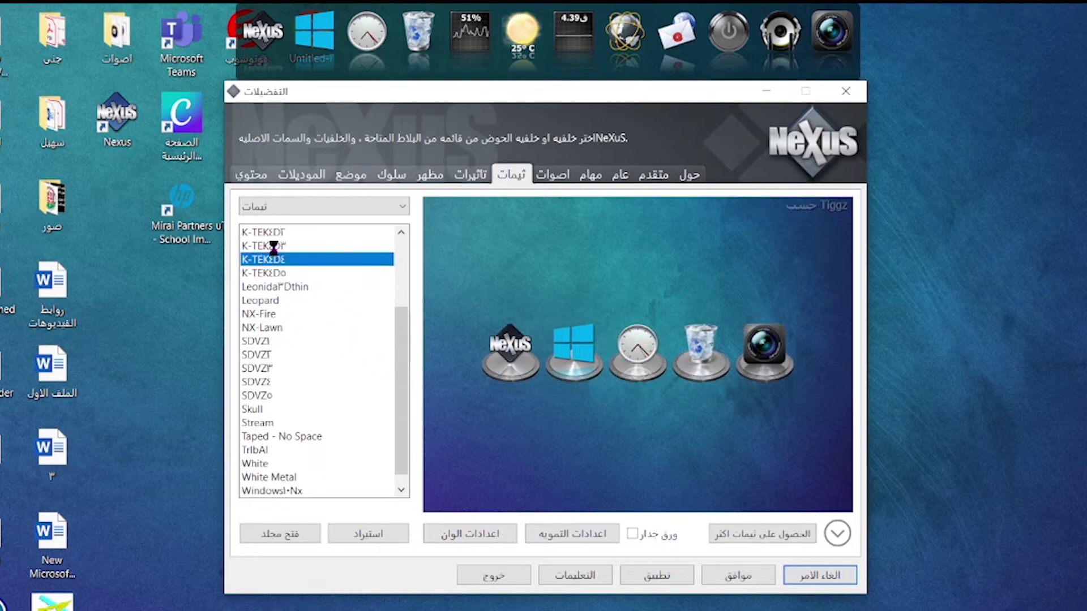
{"action": "left_click", "coordinate": [261, 246]}
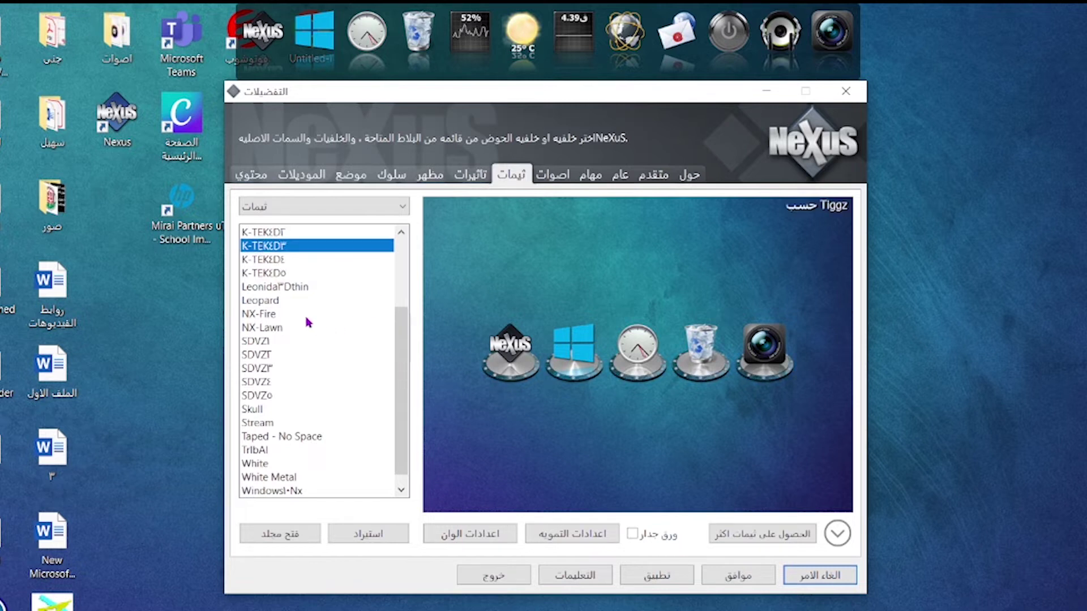
{"action": "left_click", "coordinate": [283, 301]}
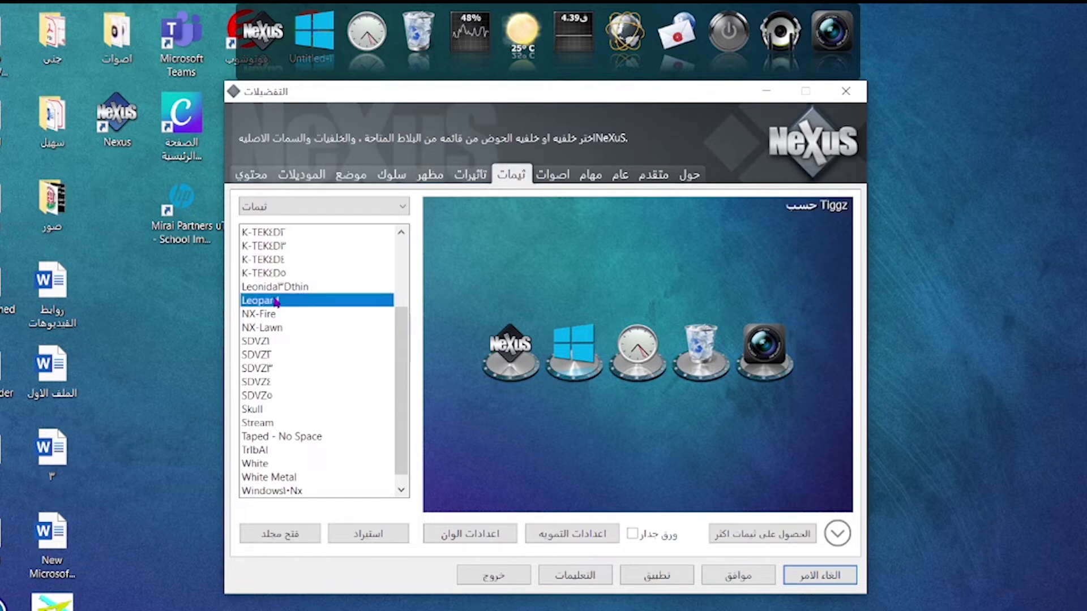
{"action": "left_click", "coordinate": [264, 328]}
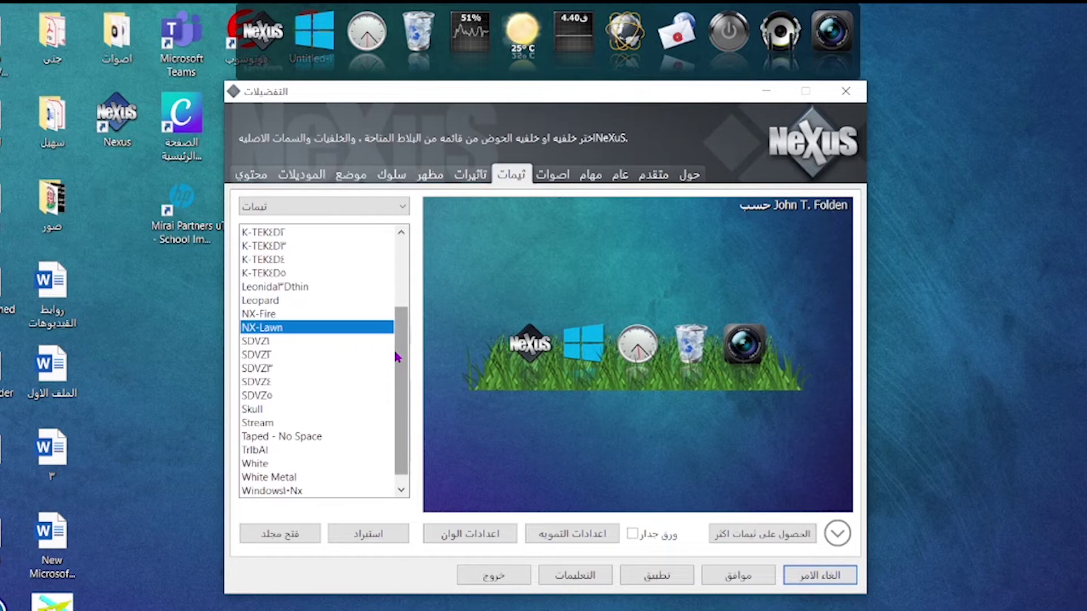
{"action": "left_click", "coordinate": [282, 248]}
{"action": "scroll", "coordinate": [403, 311], "scroll_direction": "up", "scroll_amount": 3}
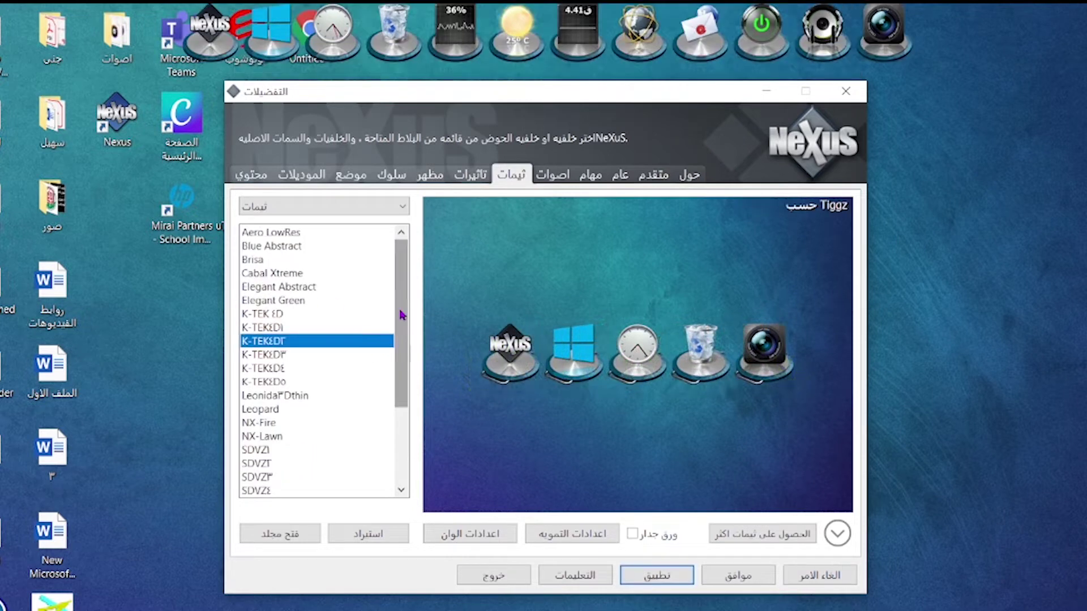
Step: Preview the White and White Metal themes, and apply the K-TEK4D1 theme to the dock
{"action": "scroll", "coordinate": [408, 437], "scroll_direction": "down", "scroll_amount": 3}
{"action": "scroll", "coordinate": [403, 306], "scroll_direction": "up", "scroll_amount": 3}
{"action": "scroll", "coordinate": [406, 340], "scroll_direction": "down", "scroll_amount": 3}
{"action": "left_click", "coordinate": [256, 450]}
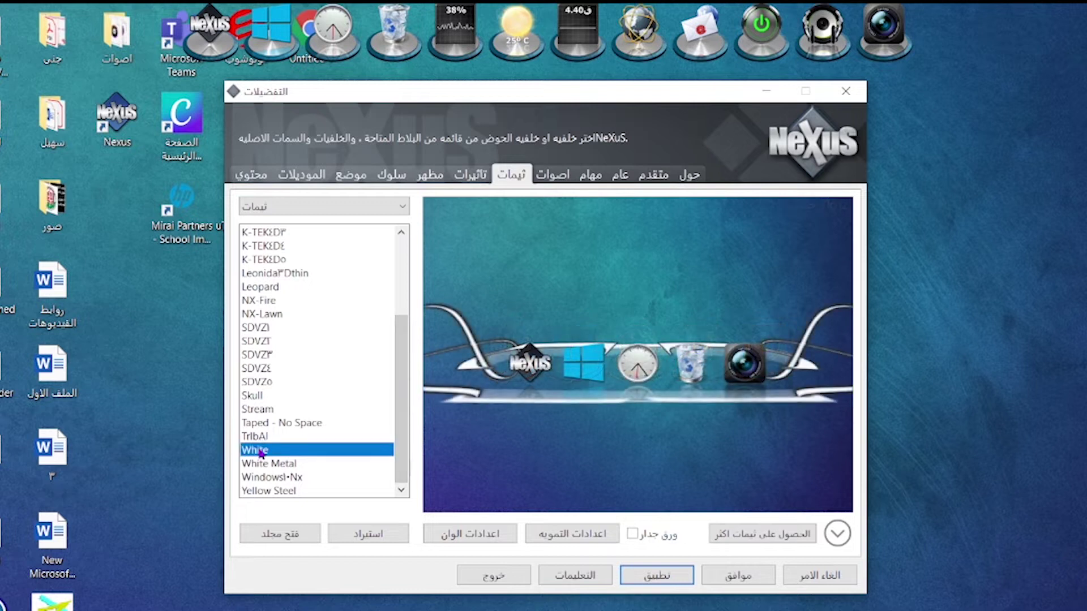
{"action": "left_click", "coordinate": [261, 463]}
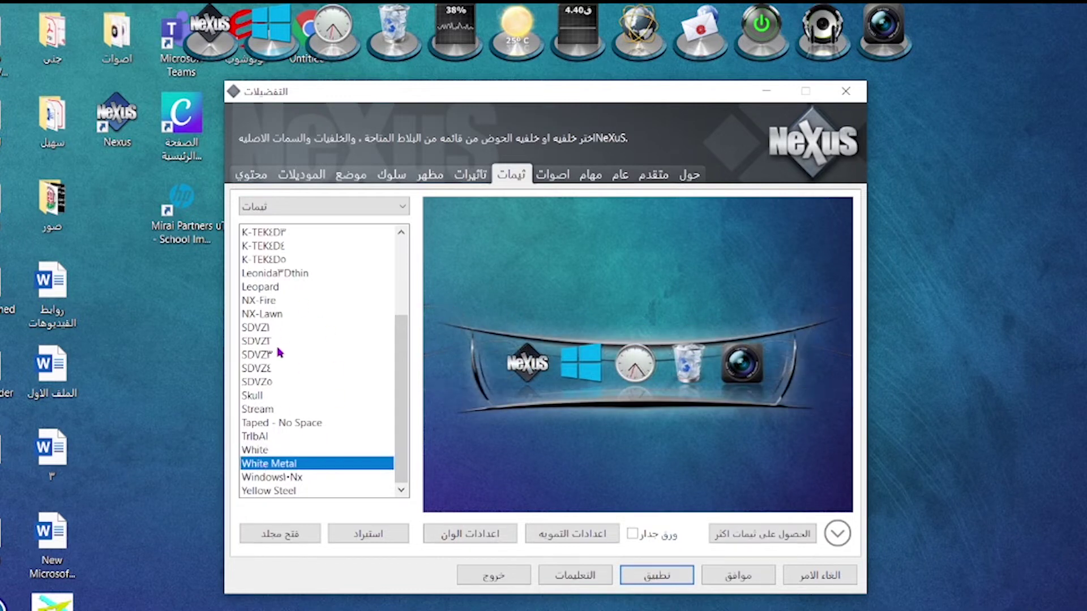
{"action": "left_click", "coordinate": [652, 575]}
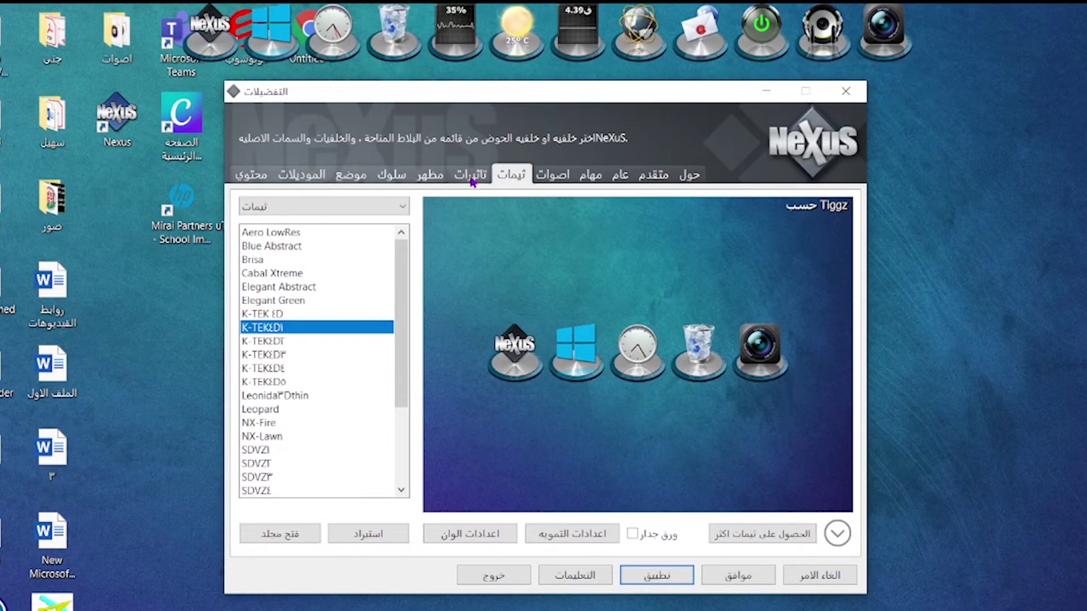
Step: Try a larger magnification size in the mouseover effect's settings and close them without saving
{"action": "left_click", "coordinate": [472, 180]}
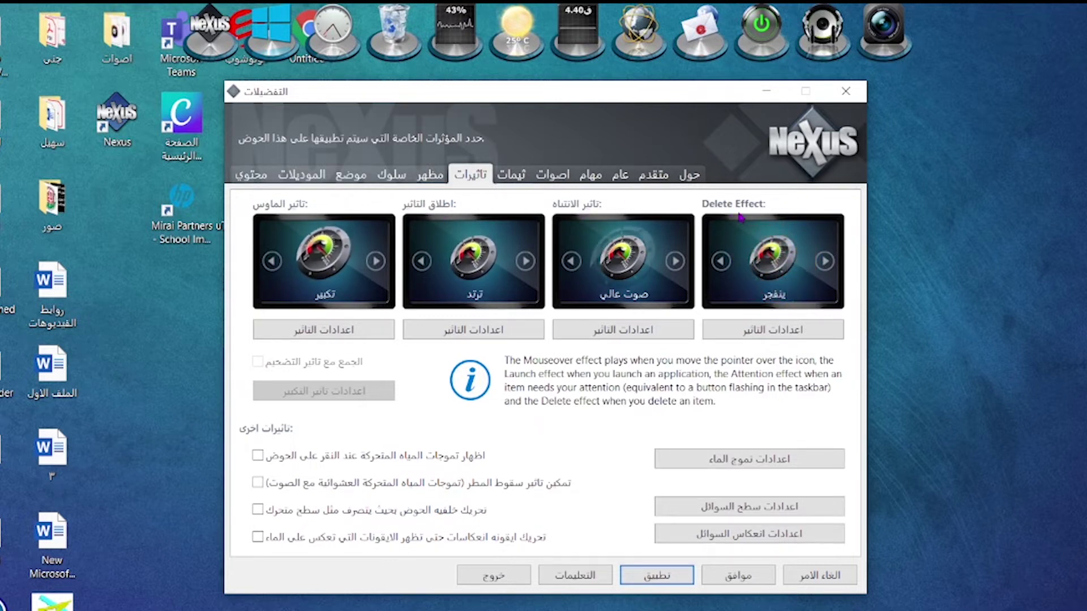
{"action": "left_click", "coordinate": [324, 330]}
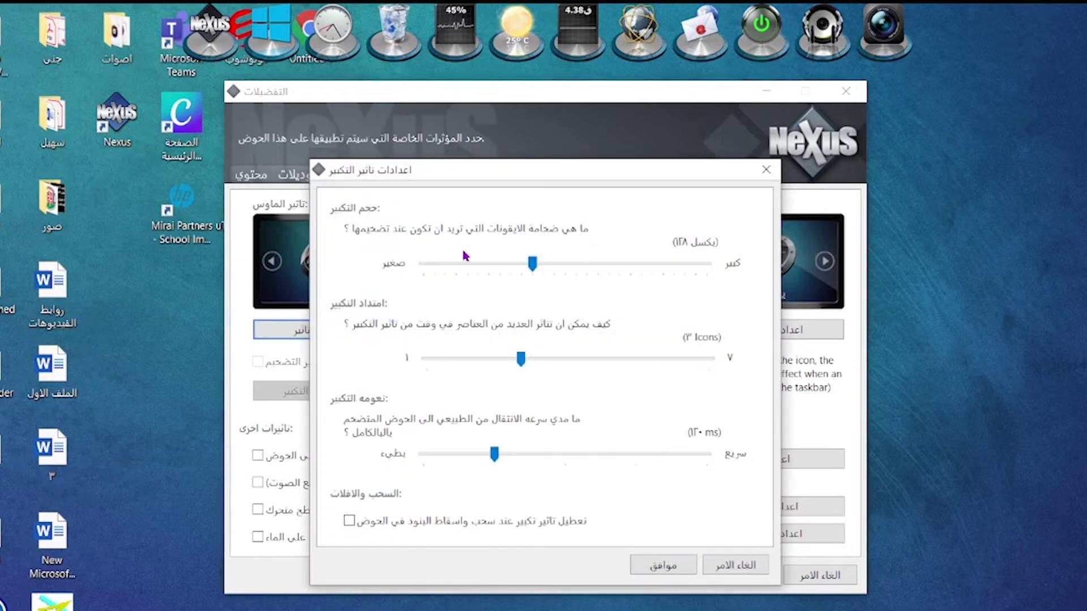
{"action": "mouse_move", "coordinate": [533, 263]}
{"action": "left_mouse_down"}
{"action": "mouse_move", "coordinate": [569, 264]}
{"action": "mouse_move", "coordinate": [542, 265]}
{"action": "left_mouse_up"}
{"action": "left_click", "coordinate": [767, 169]}
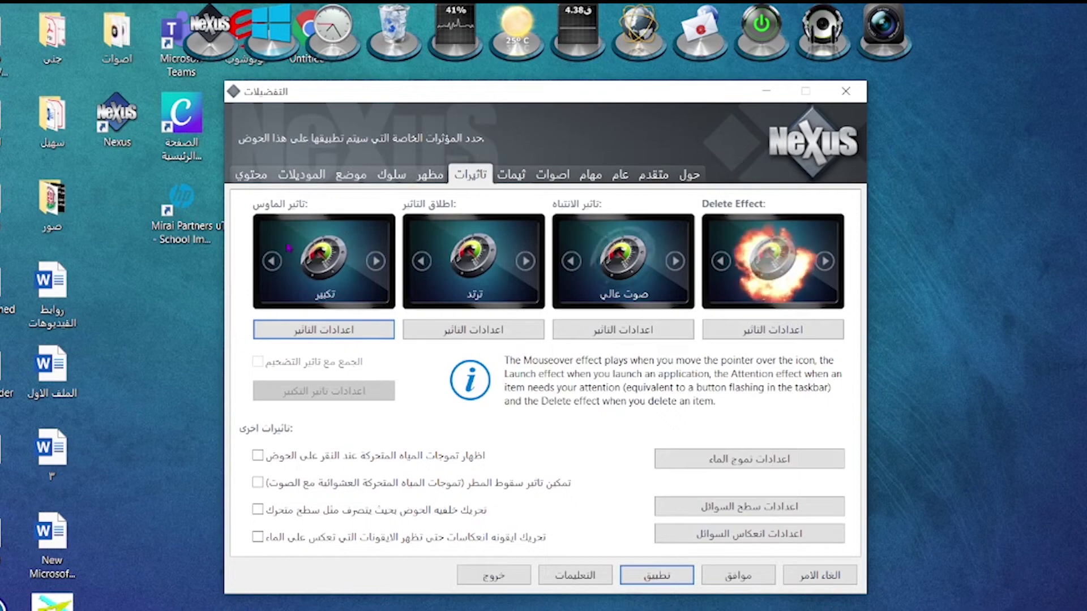
Step: Switch the dock's mouseover effect to النقل الفضائي, and return it to the magnify effect تكبير
{"action": "left_click", "coordinate": [337, 255]}
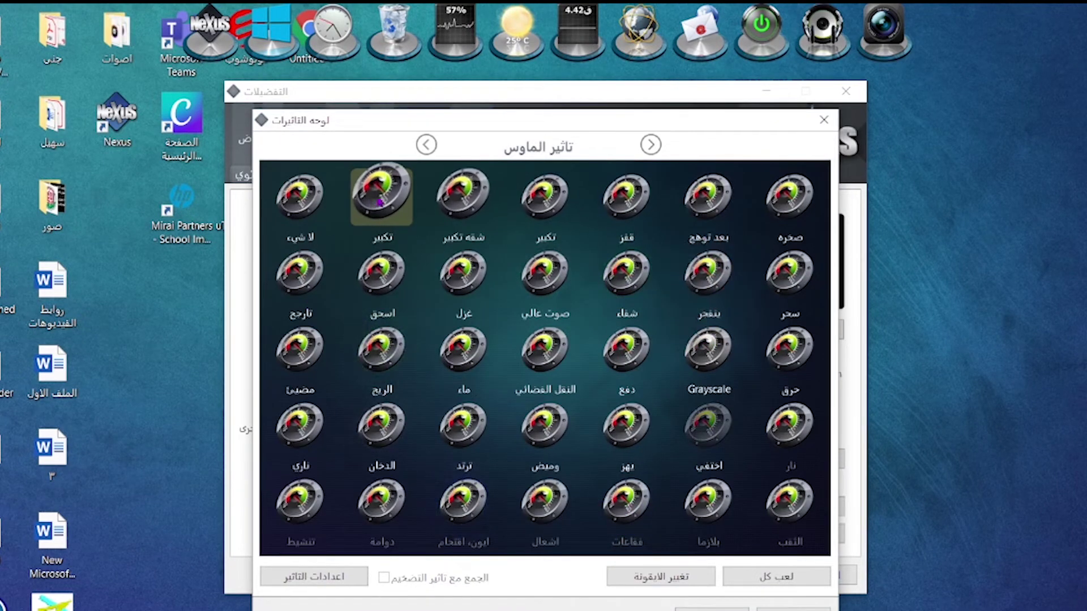
{"action": "left_click", "coordinate": [544, 353]}
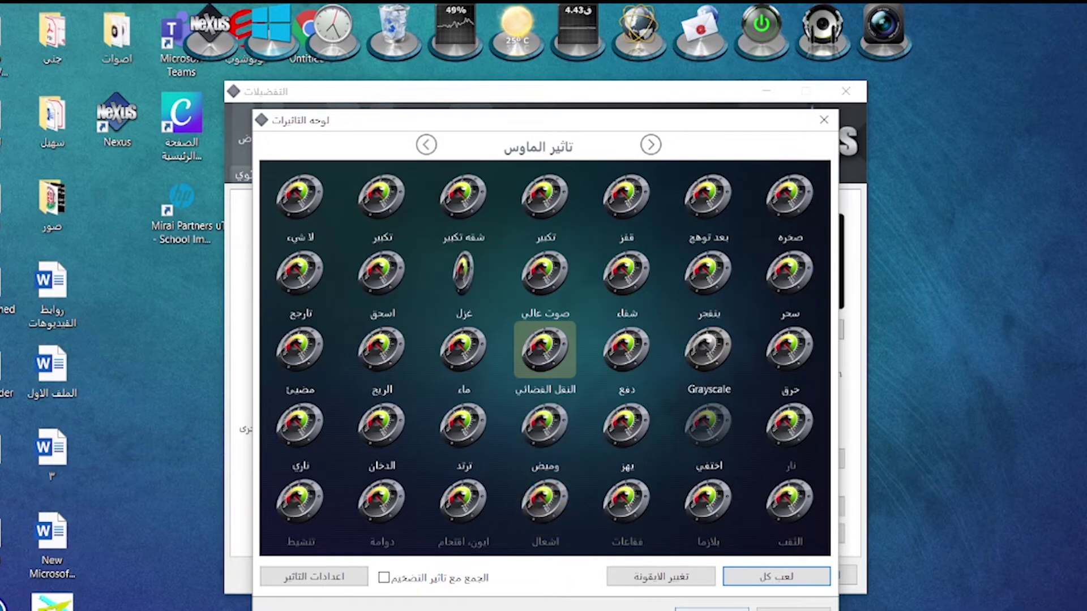
{"action": "key", "text": "Escape"}
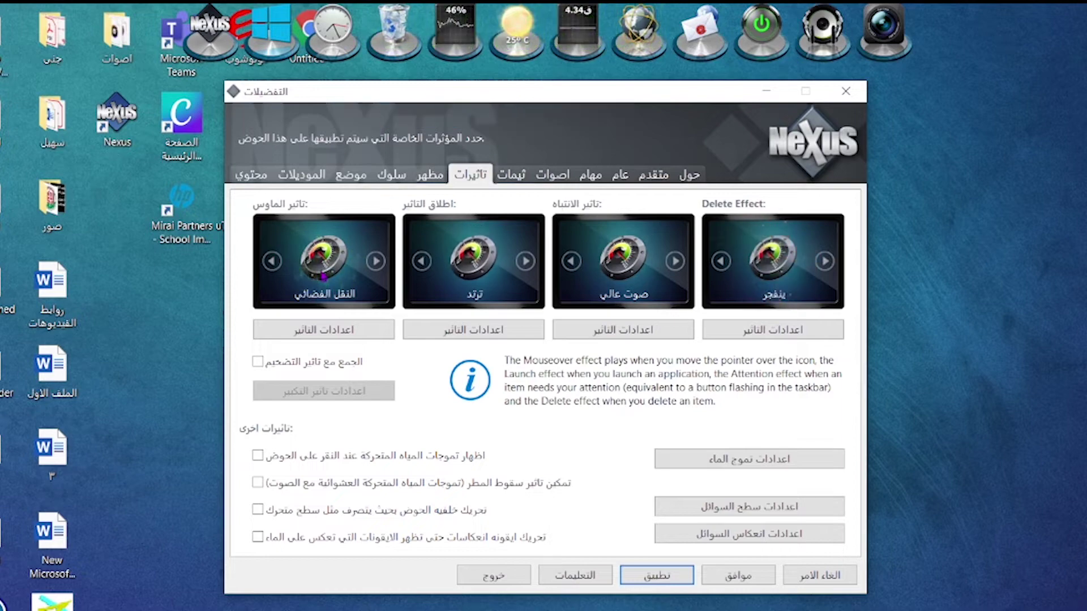
{"action": "left_click", "coordinate": [322, 277]}
{"action": "left_click", "coordinate": [381, 195]}
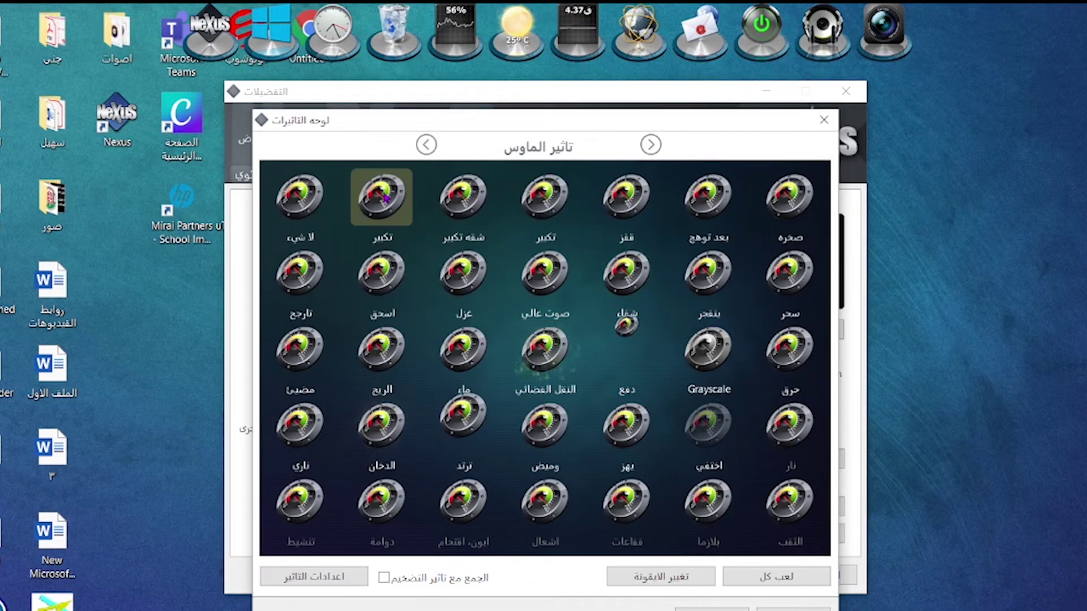
{"action": "left_click", "coordinate": [712, 608]}
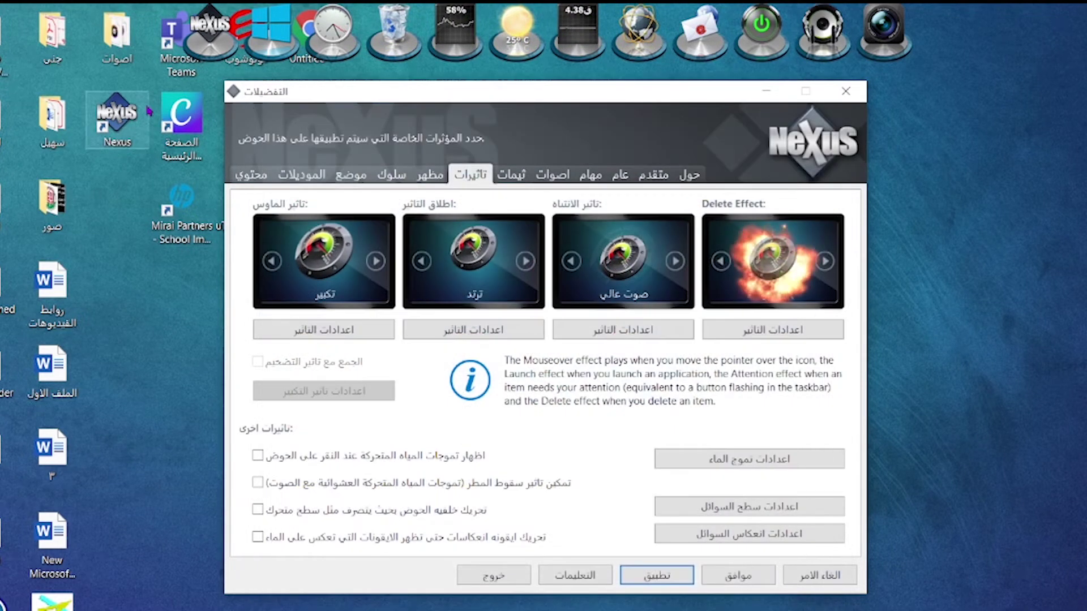
{"action": "left_click", "coordinate": [681, 575]}
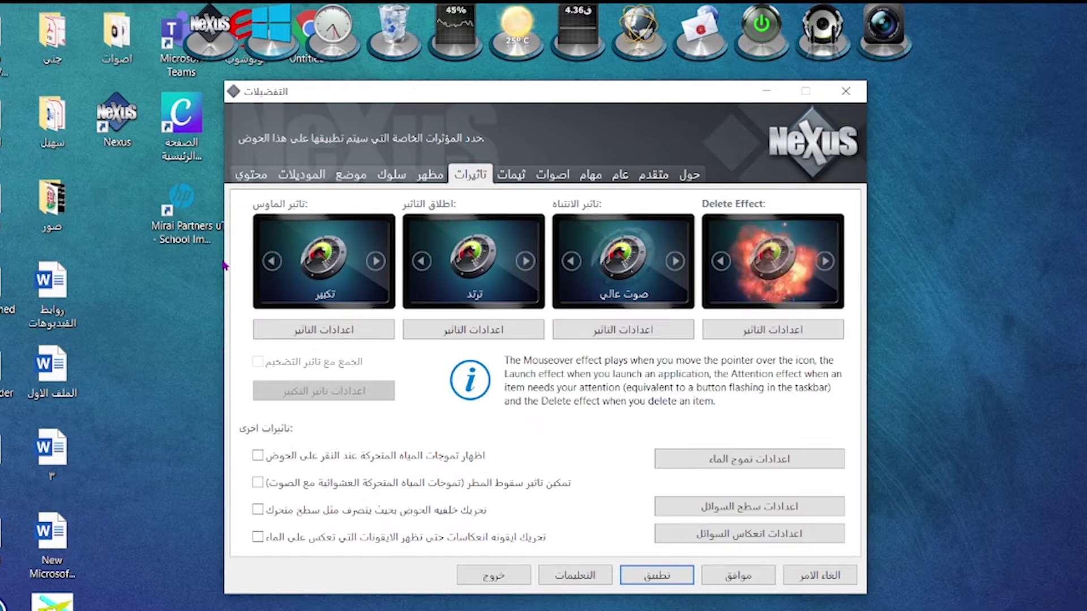
Step: Try enlarged dock icons in the appearance settings, and set the dock icon size to 53 pixels
{"action": "left_click", "coordinate": [430, 175]}
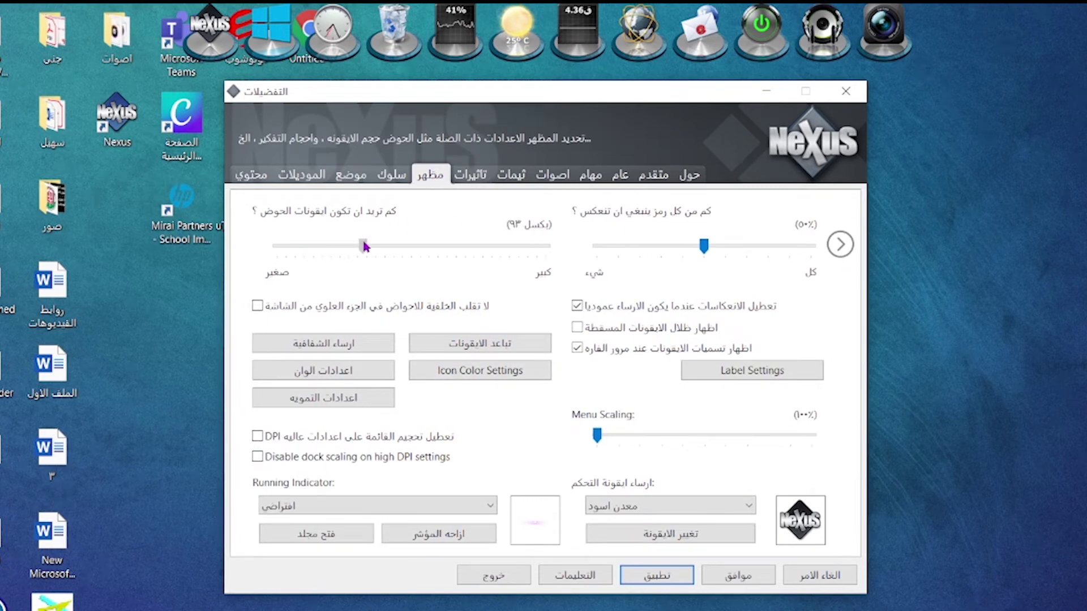
{"action": "left_click", "coordinate": [668, 582]}
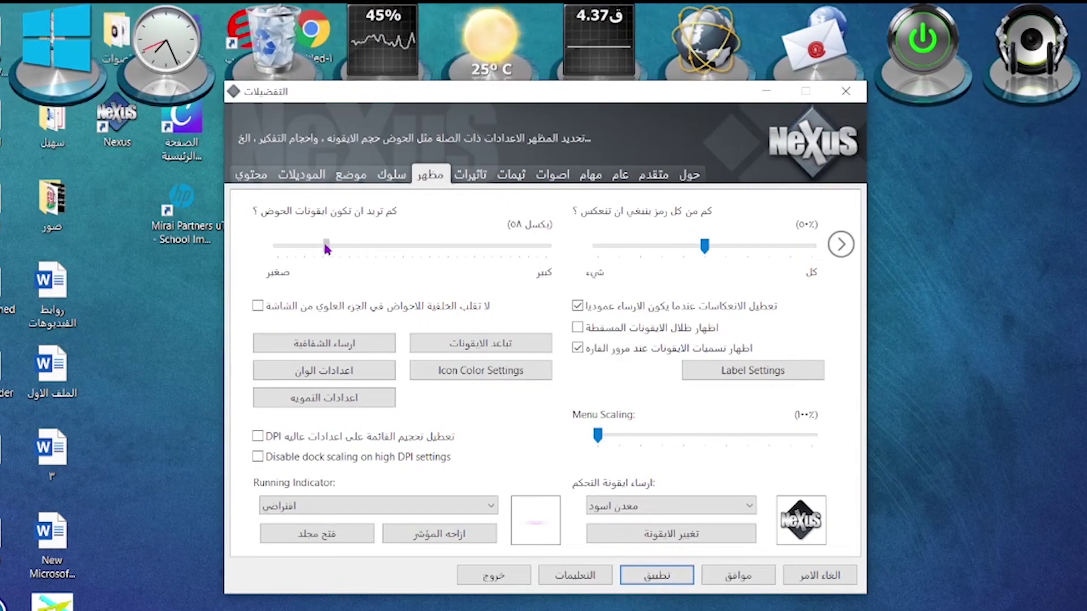
{"action": "left_click", "coordinate": [659, 573]}
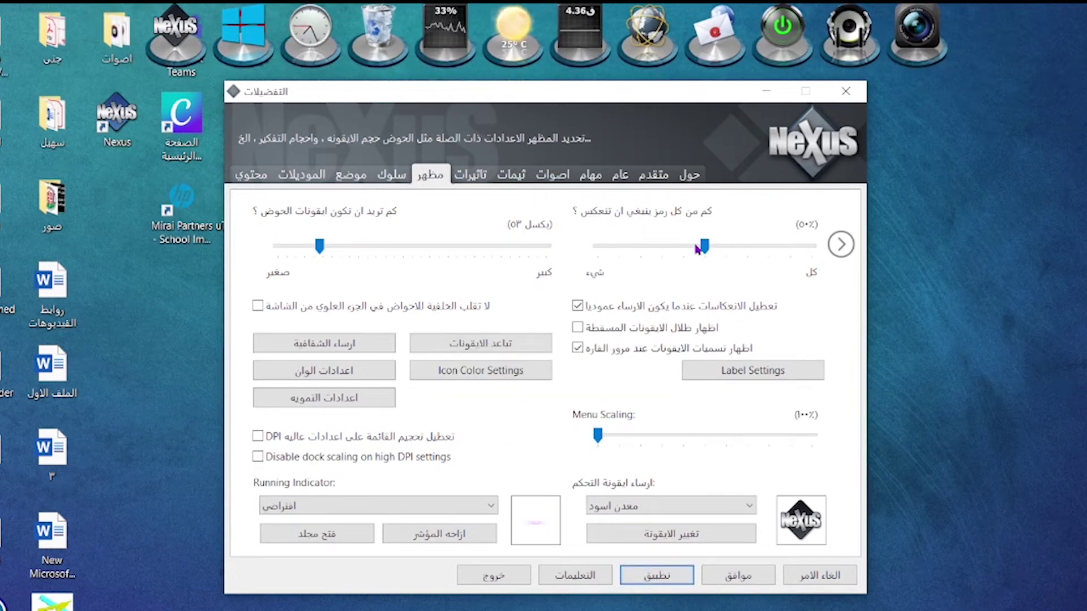
{"action": "left_click_drag", "start_coordinate": [698, 249], "coordinate": [696, 250]}
Step: Try attaching the dock to the left screen edge (يسار) and to the right edge (يمين), applying each
{"action": "left_click", "coordinate": [352, 176]}
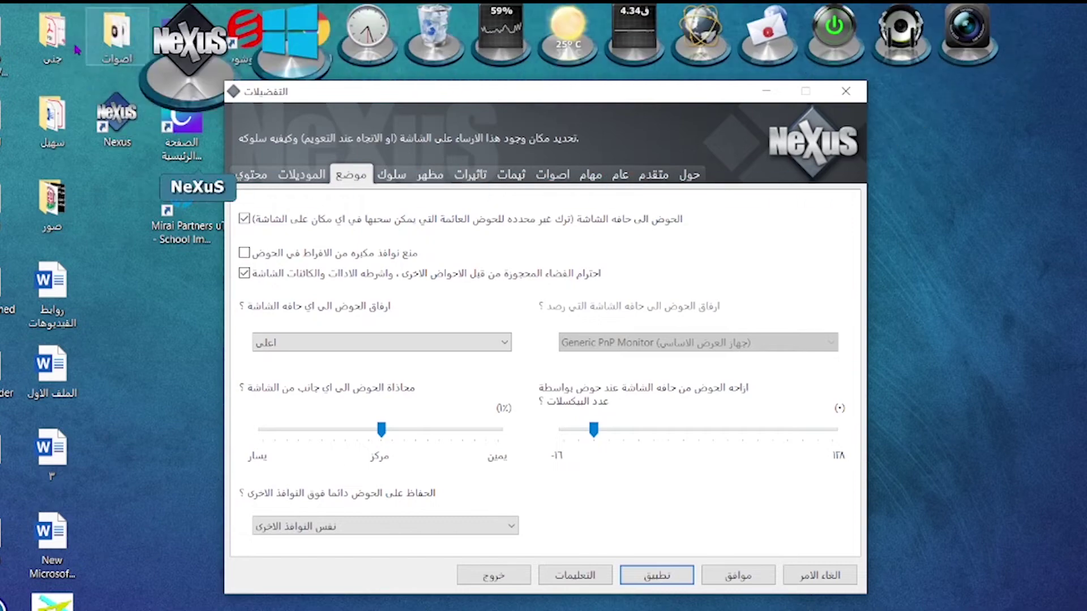
{"action": "left_click", "coordinate": [358, 345]}
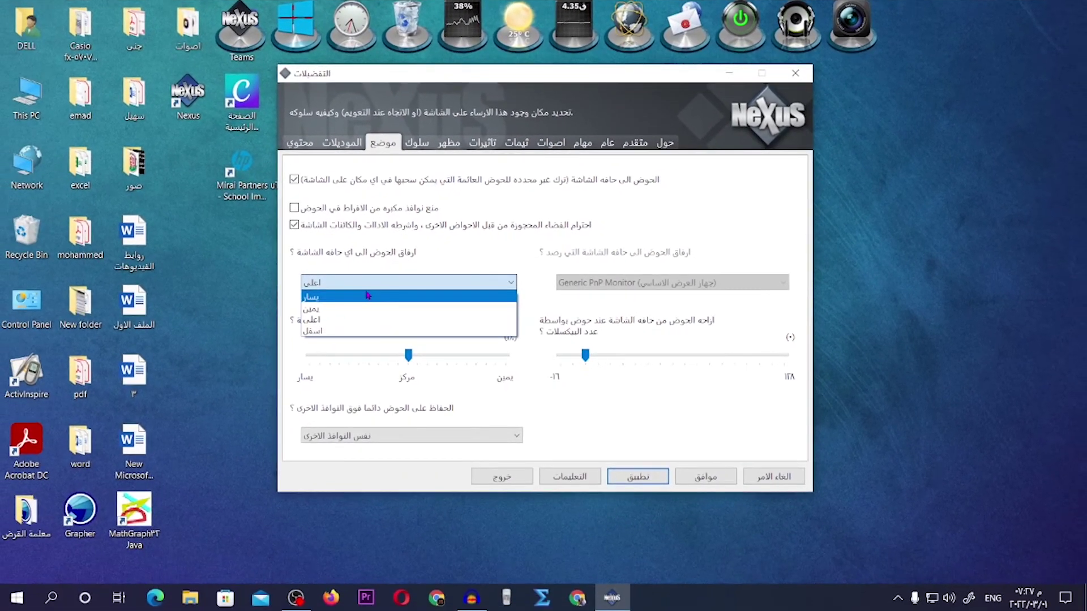
{"action": "left_click", "coordinate": [347, 360]}
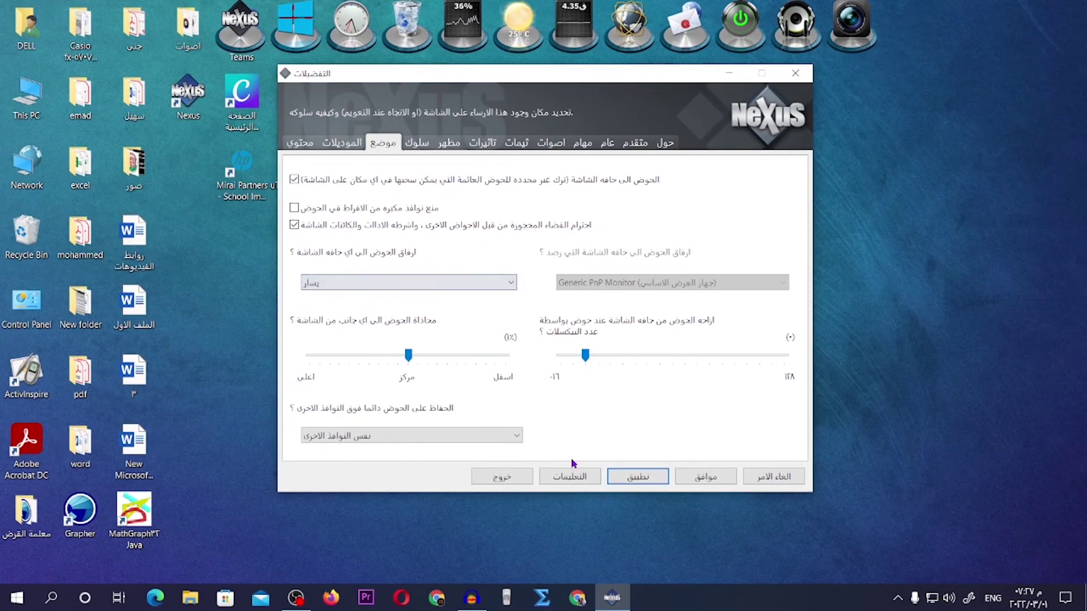
{"action": "left_click", "coordinate": [639, 477]}
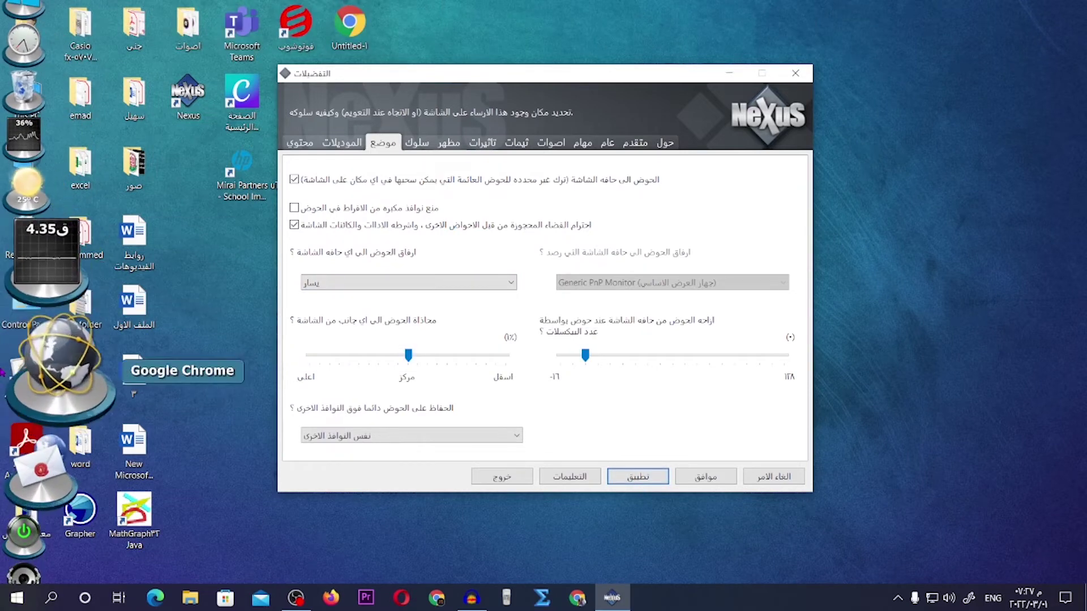
{"action": "left_click", "coordinate": [339, 283]}
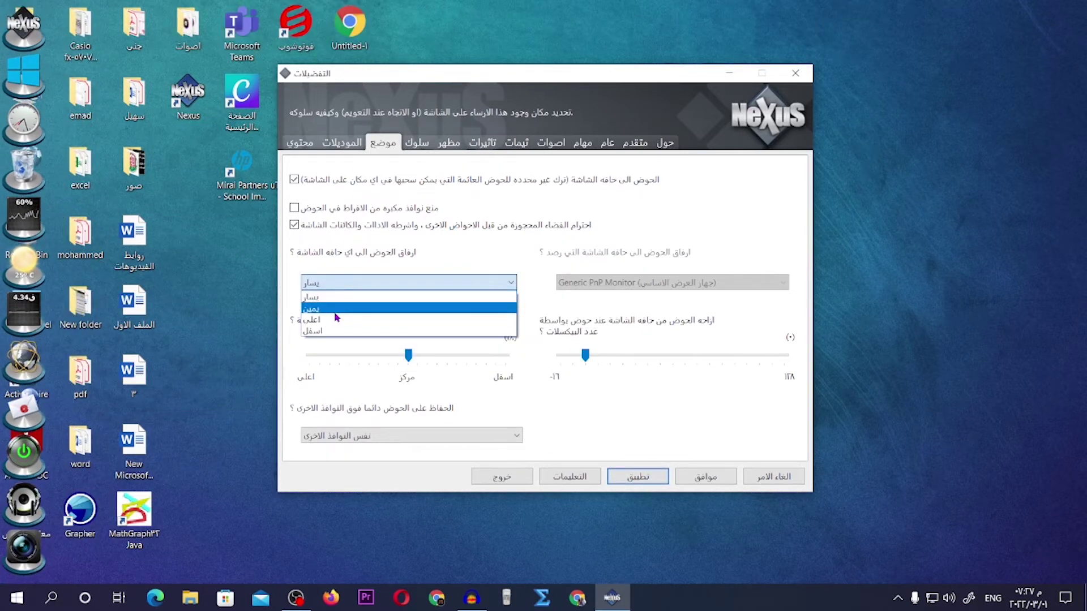
{"action": "left_click", "coordinate": [340, 308]}
{"action": "left_click", "coordinate": [638, 477]}
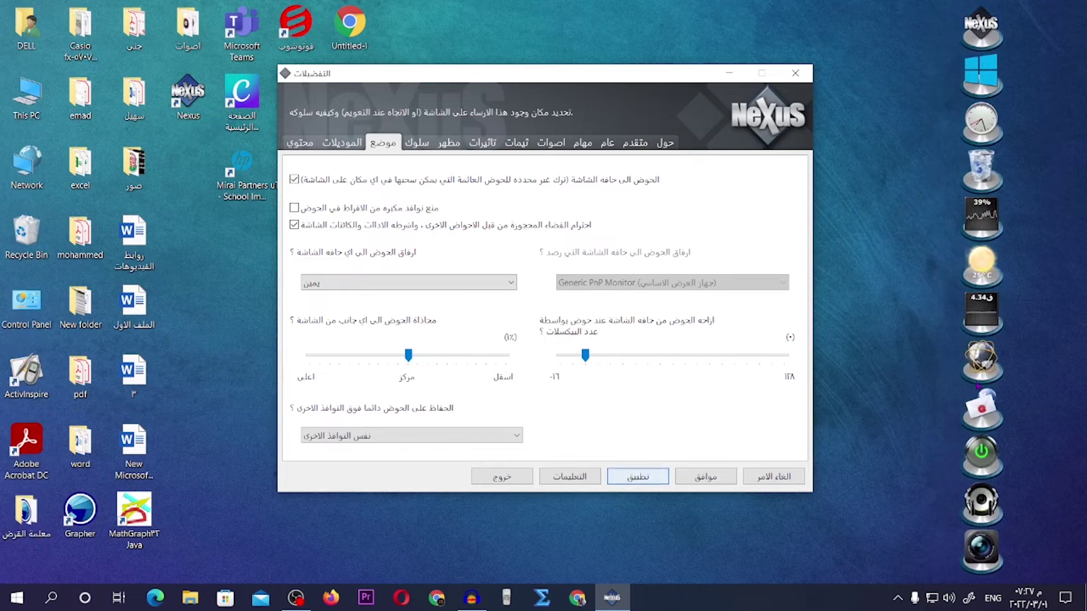
Step: Attach the dock to the bottom edge of the screen (اسفل) and apply the position
{"action": "left_click", "coordinate": [371, 283]}
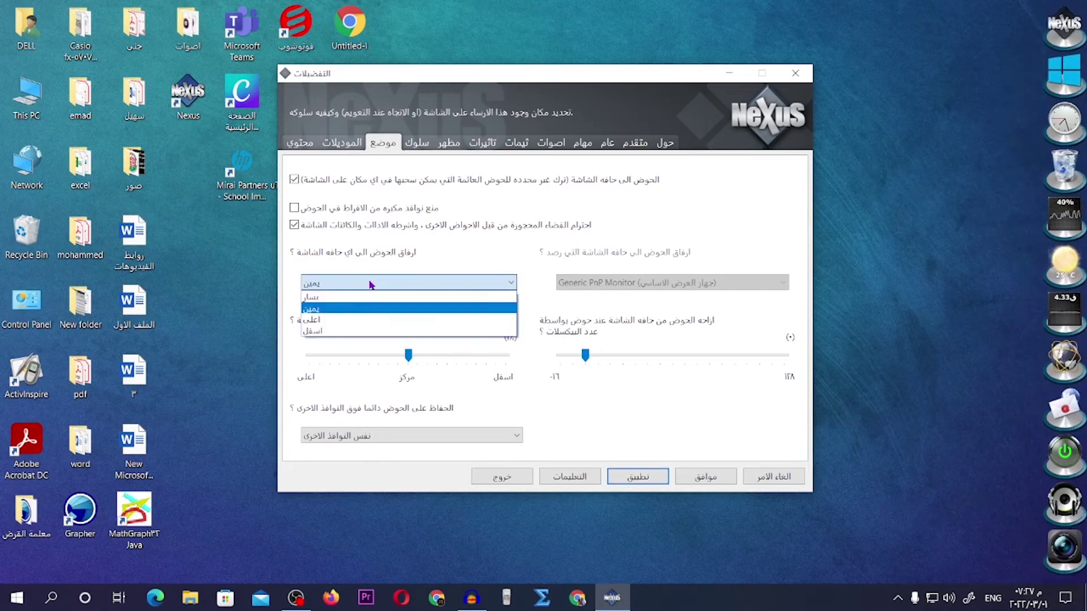
{"action": "left_click", "coordinate": [352, 331]}
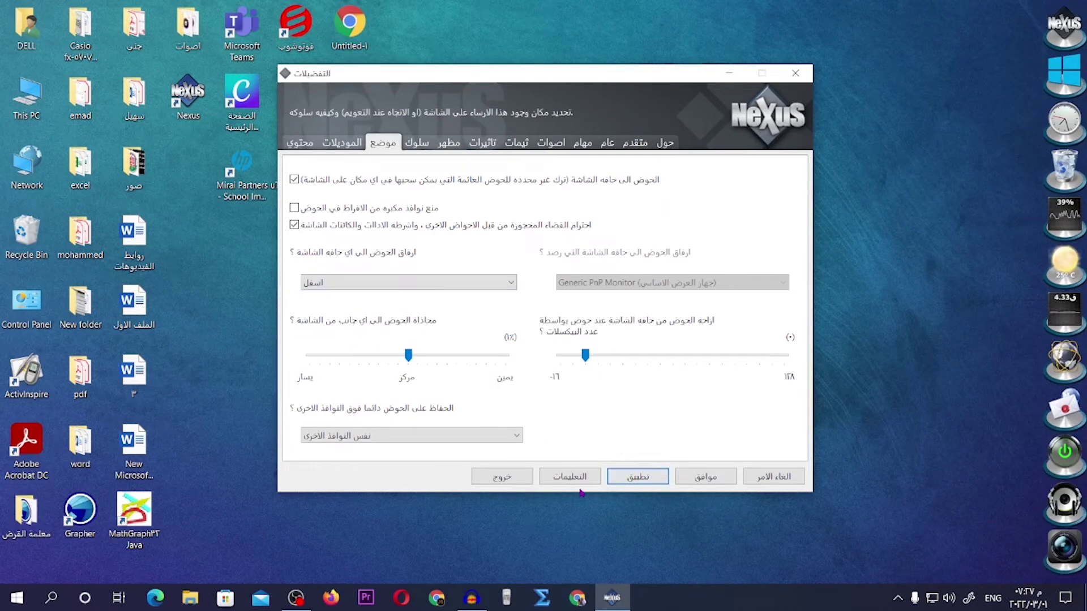
{"action": "left_click", "coordinate": [639, 477]}
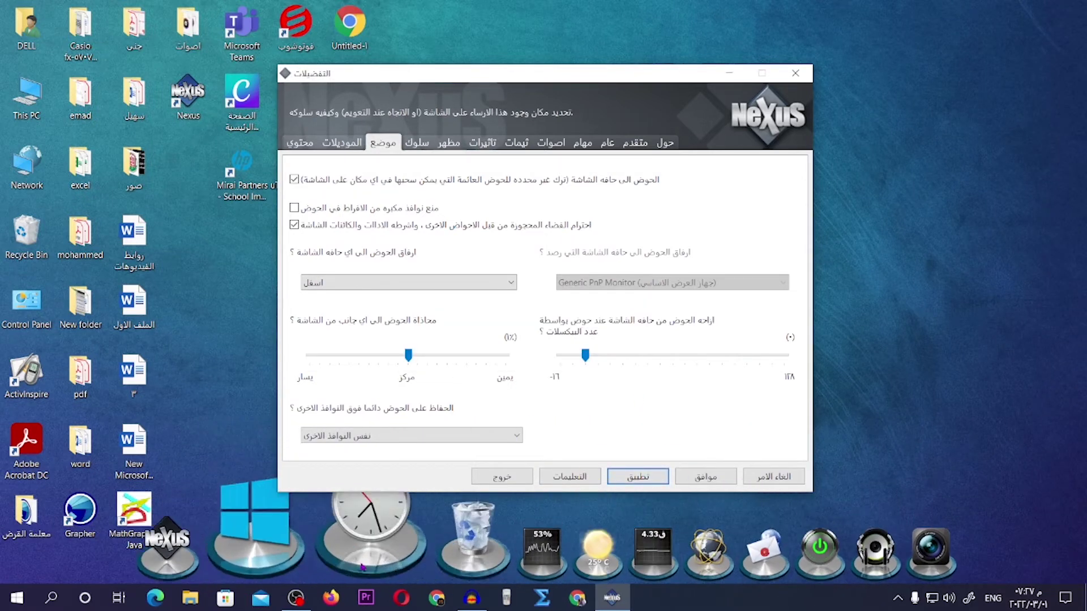
Step: Review the modules settings (الموديلات) and close the preferences window
{"action": "left_click", "coordinate": [342, 143]}
{"action": "left_click", "coordinate": [384, 142]}
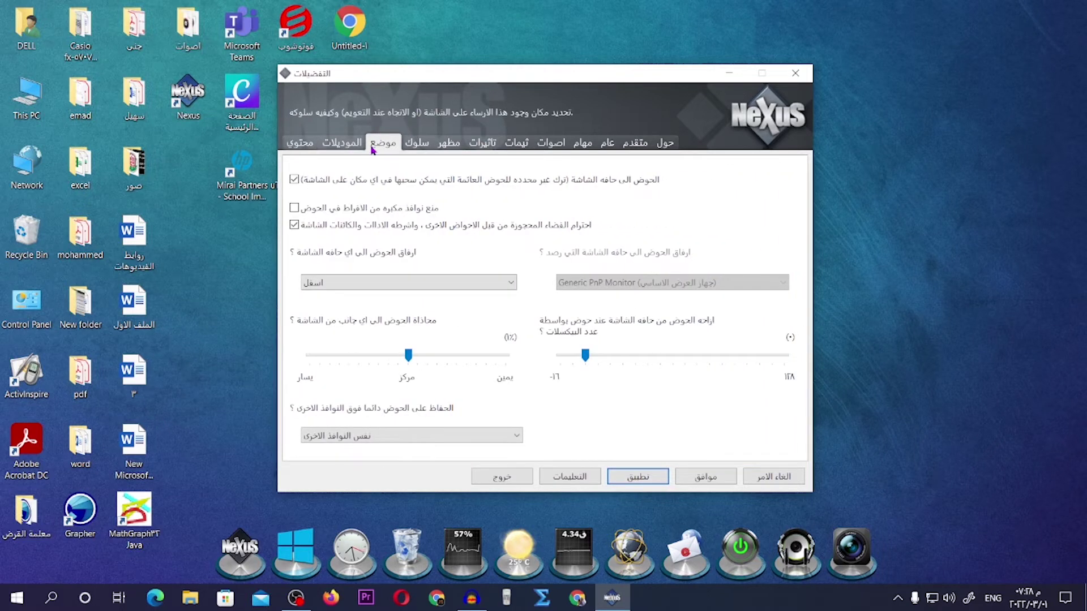
{"action": "left_click", "coordinate": [348, 146]}
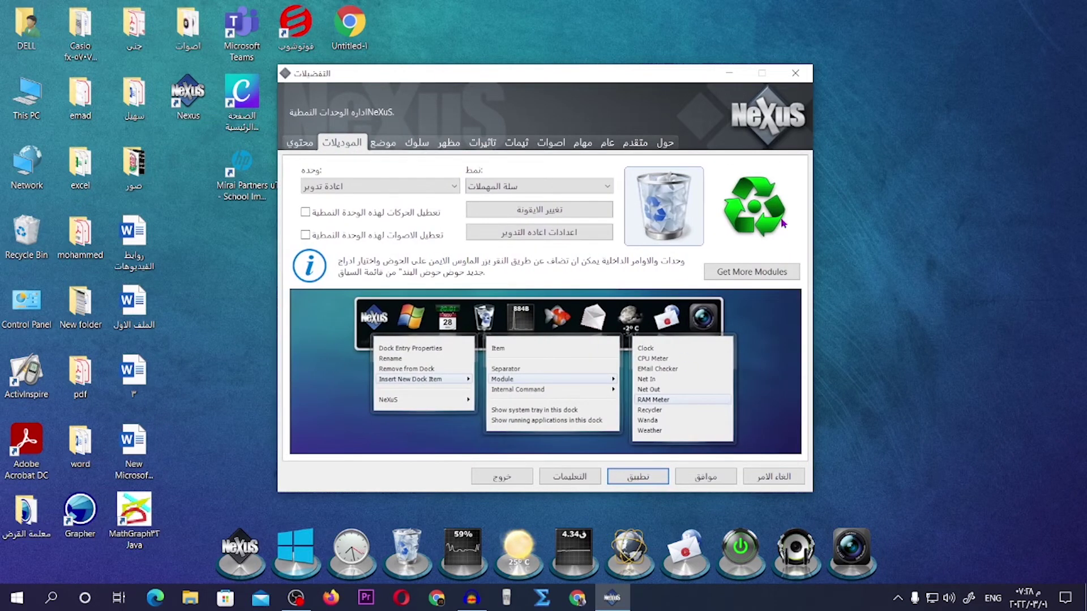
{"action": "left_click", "coordinate": [796, 73]}
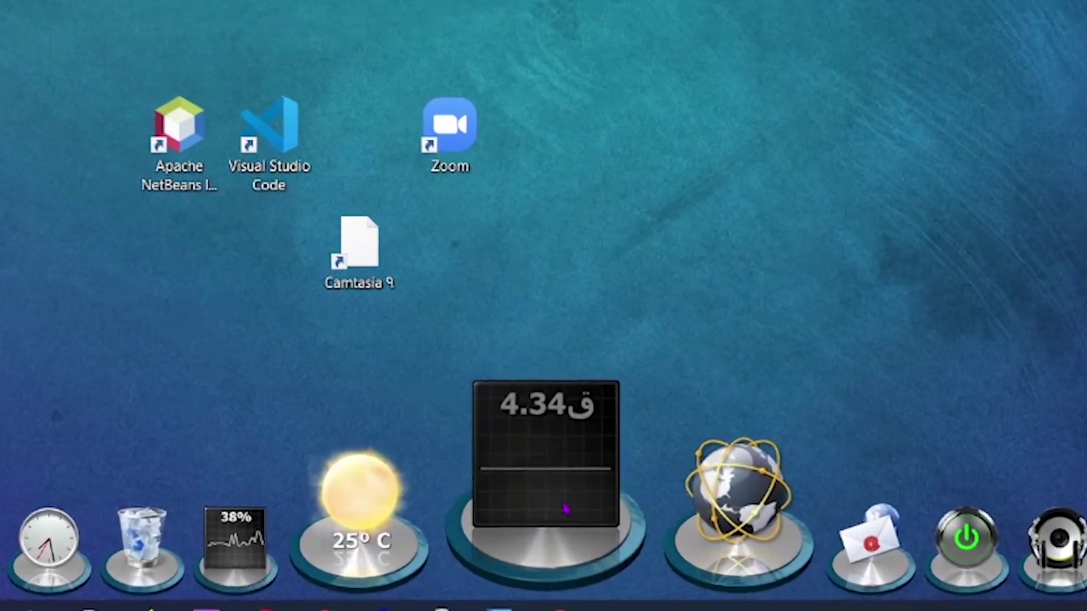
Step: Remove the memory meter and the CPU meter from the dock, confirming each removal
{"action": "right_click", "coordinate": [570, 541]}
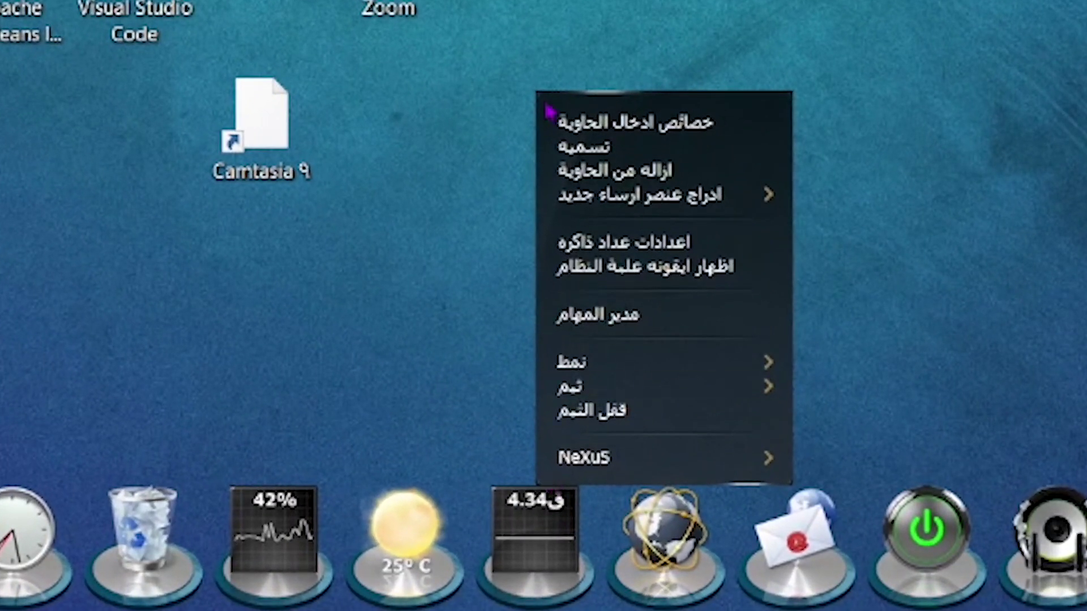
{"action": "left_click", "coordinate": [687, 182]}
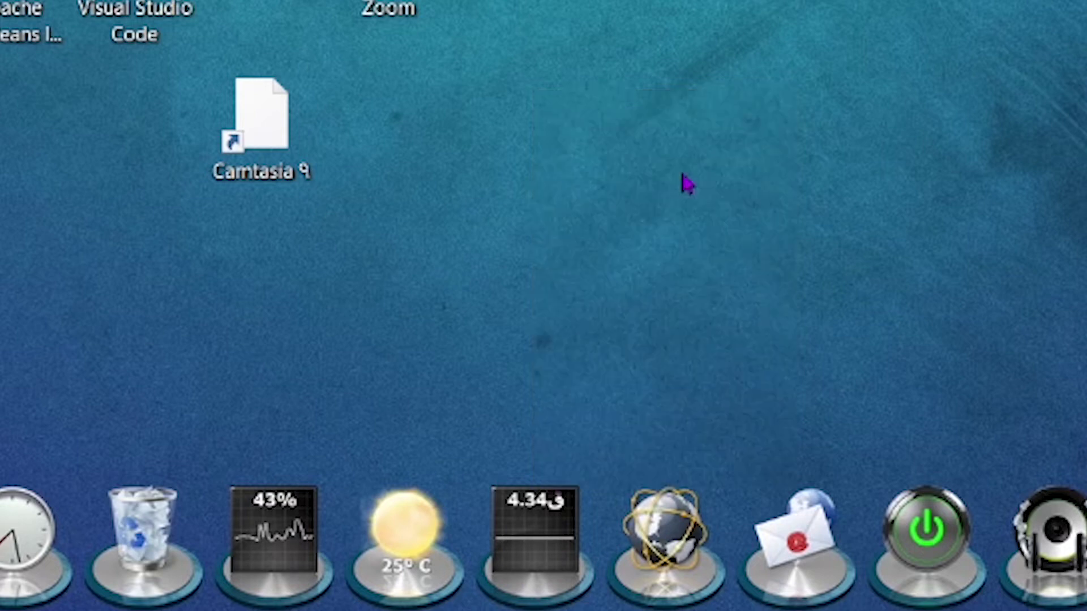
{"action": "left_click", "coordinate": [672, 151]}
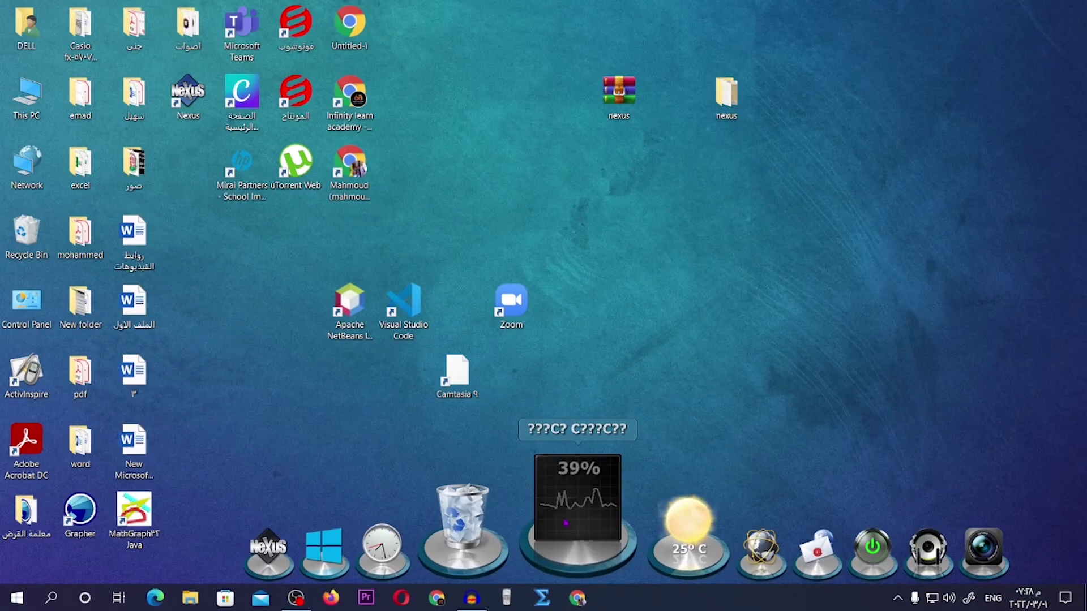
{"action": "right_click", "coordinate": [566, 523]}
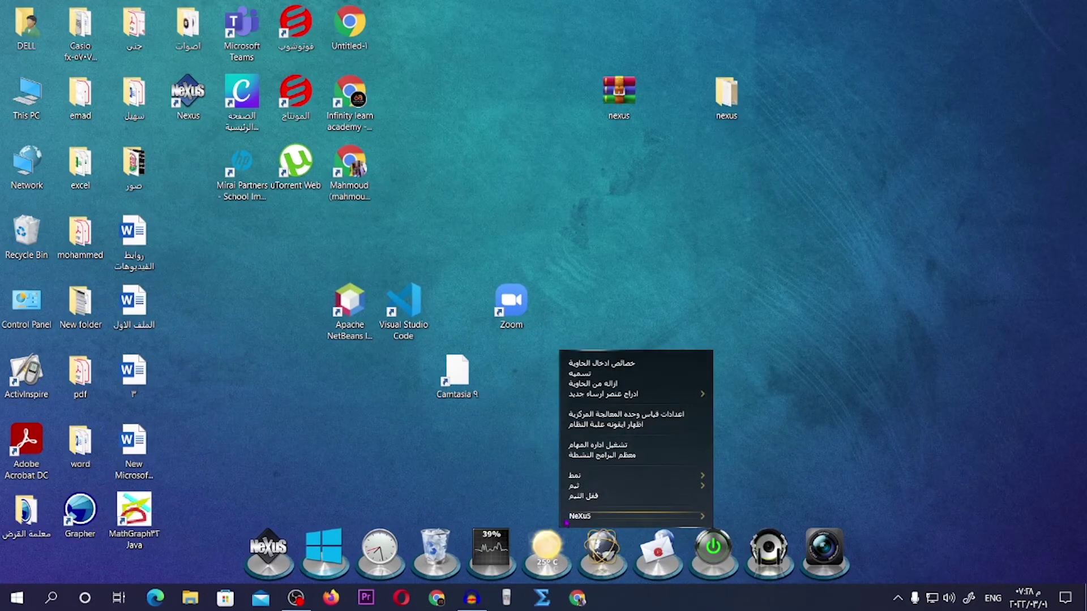
{"action": "left_click", "coordinate": [595, 384]}
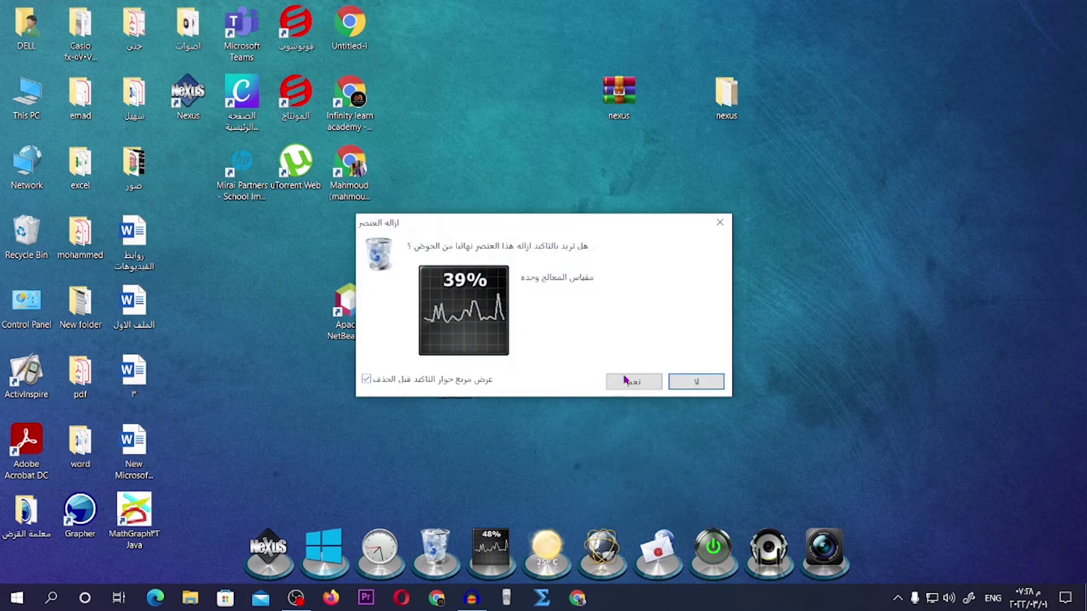
{"action": "left_click", "coordinate": [629, 382]}
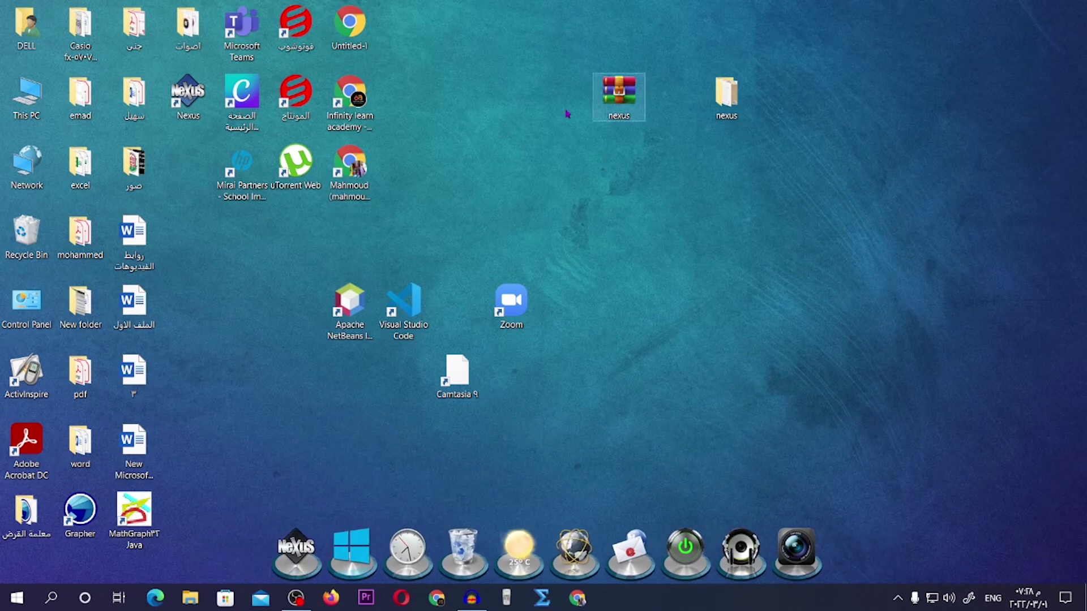
Step: Add the Visual Studio Code, Apache NetBeans, Infinity learn academy (Chrome) and Microsoft Teams desktop shortcuts to the dock
{"action": "left_click_drag", "start_coordinate": [404, 316], "coordinate": [579, 462]}
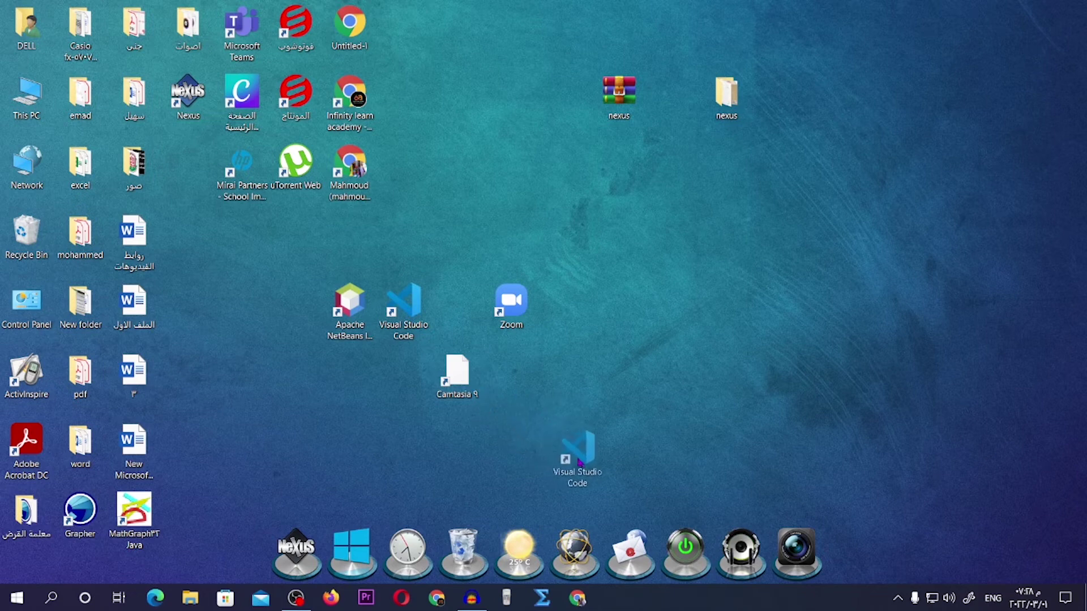
{"action": "left_click_drag", "start_coordinate": [550, 538], "coordinate": [553, 541]}
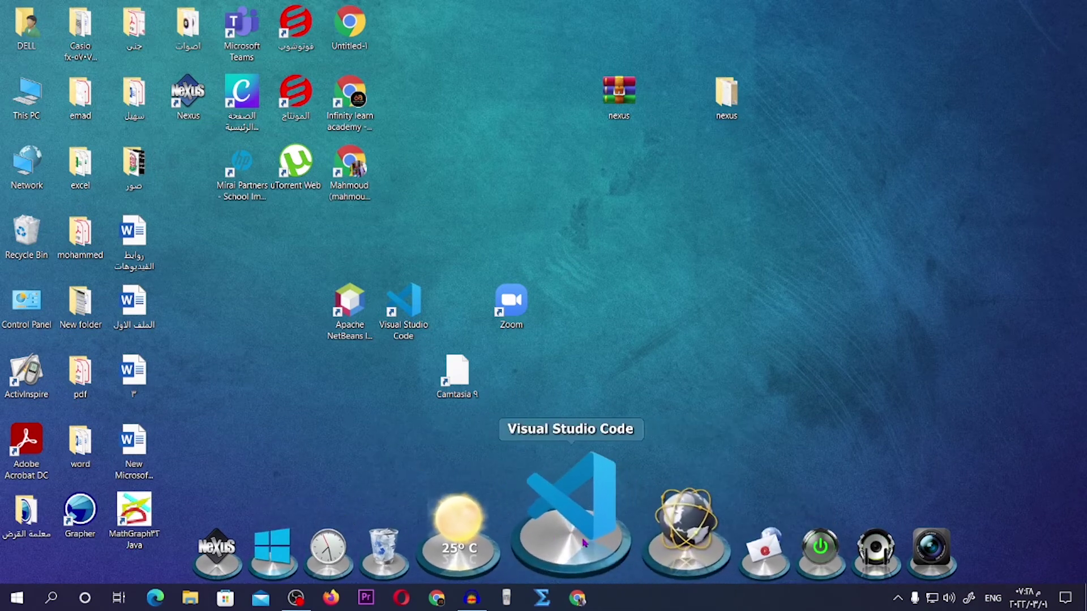
{"action": "left_click_drag", "start_coordinate": [349, 309], "coordinate": [623, 541]}
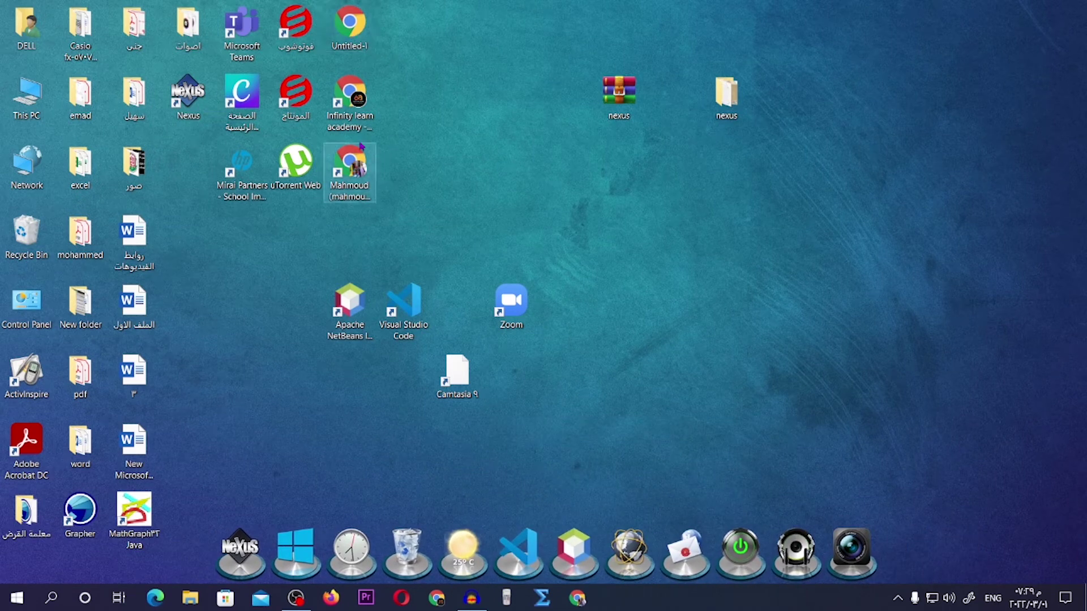
{"action": "left_click_drag", "start_coordinate": [354, 117], "coordinate": [669, 524]}
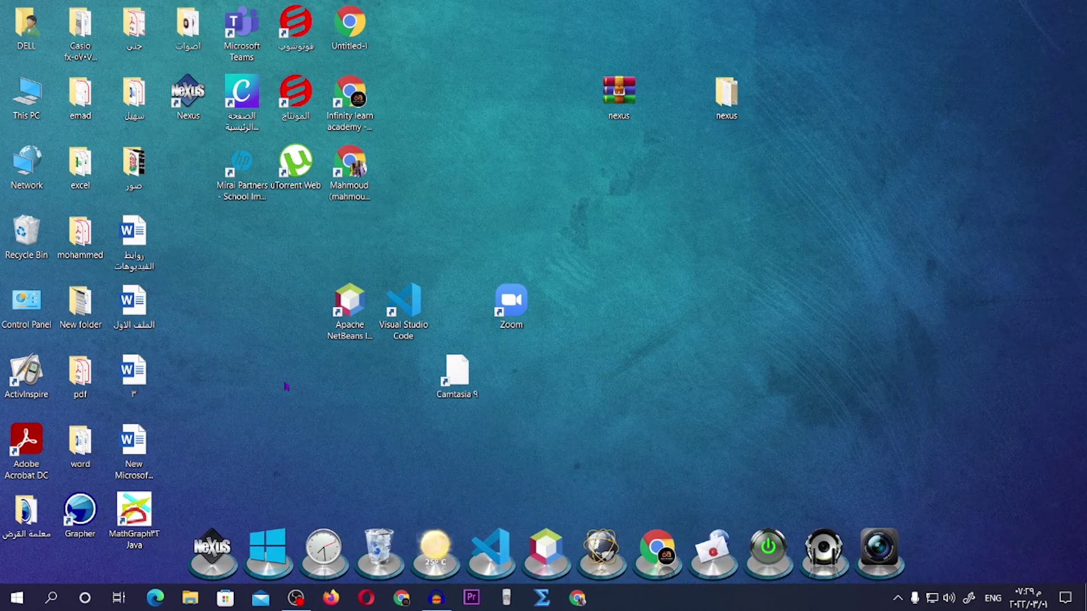
{"action": "left_click_drag", "start_coordinate": [243, 35], "coordinate": [473, 335]}
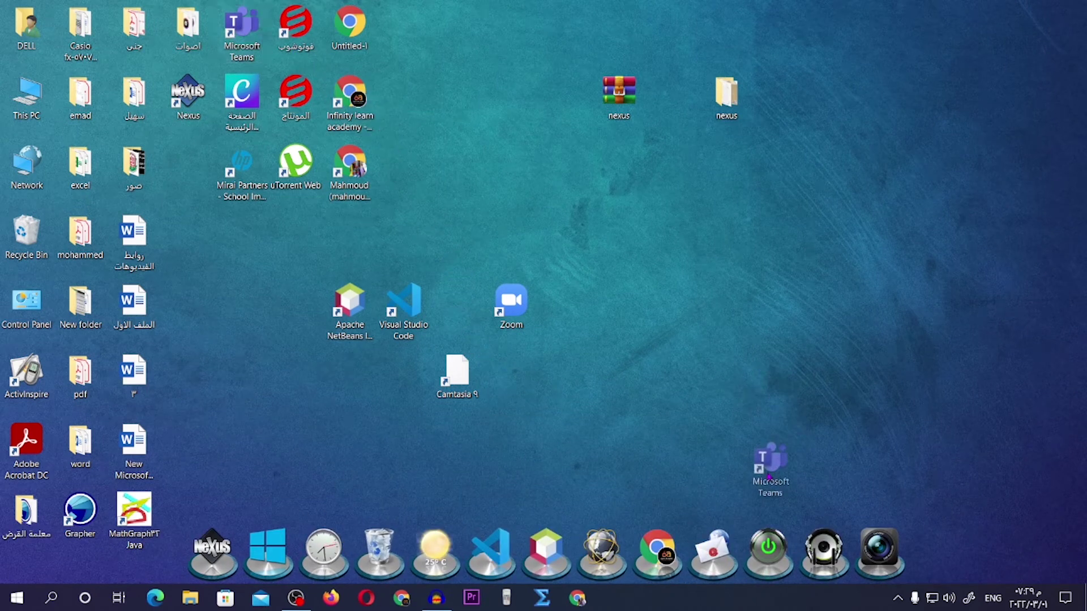
{"action": "left_click_drag", "start_coordinate": [770, 479], "coordinate": [765, 552]}
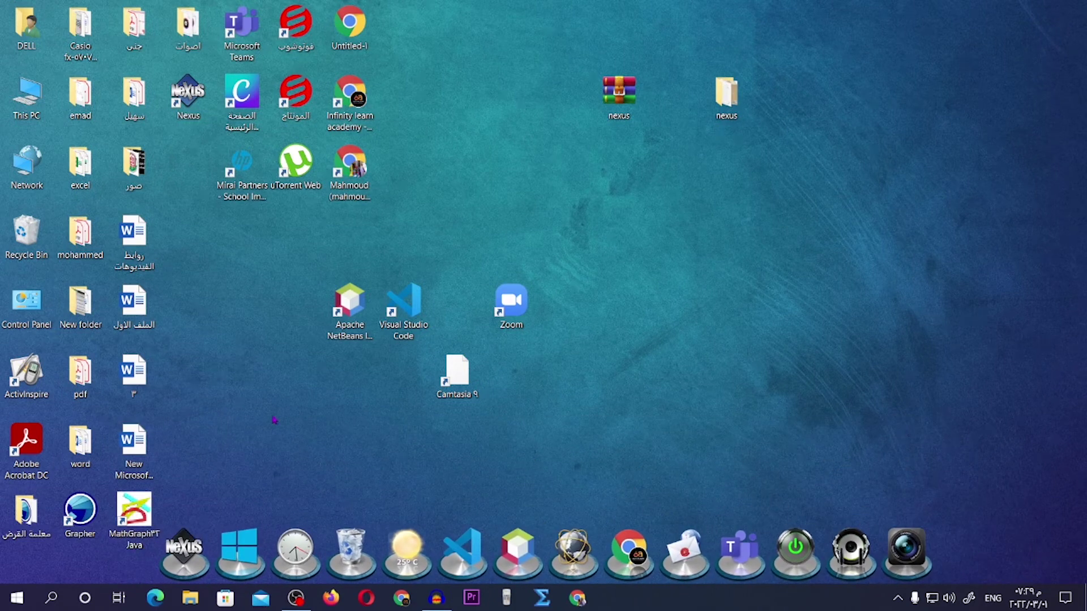
Step: Try a separator (فاصل) between the NeXuS and Windows icons in the dock, and remove it again
{"action": "right_click", "coordinate": [184, 547]}
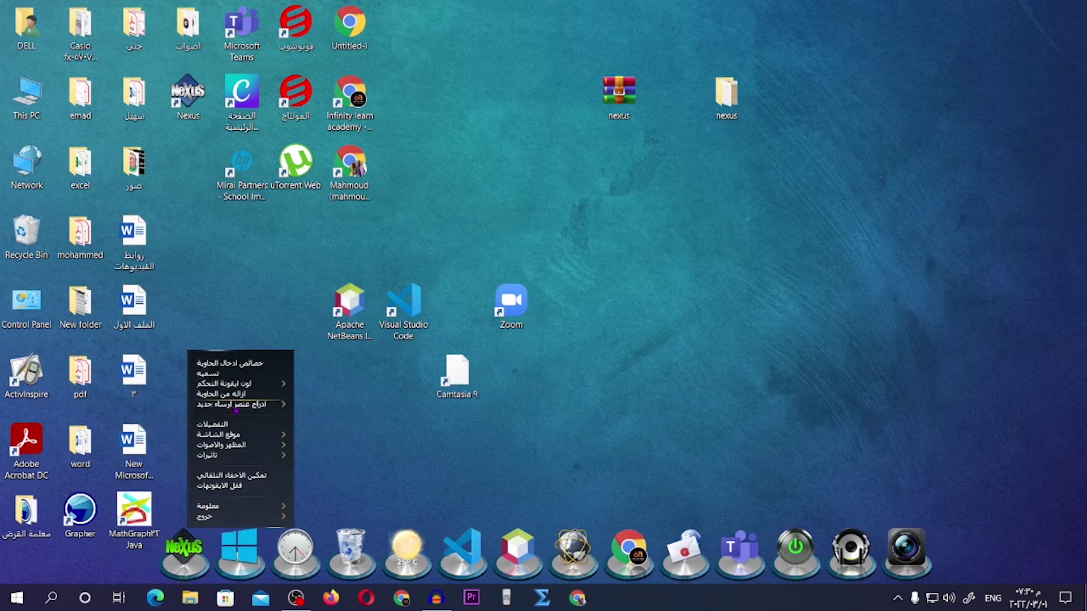
{"action": "mouse_move", "coordinate": [240, 410]}
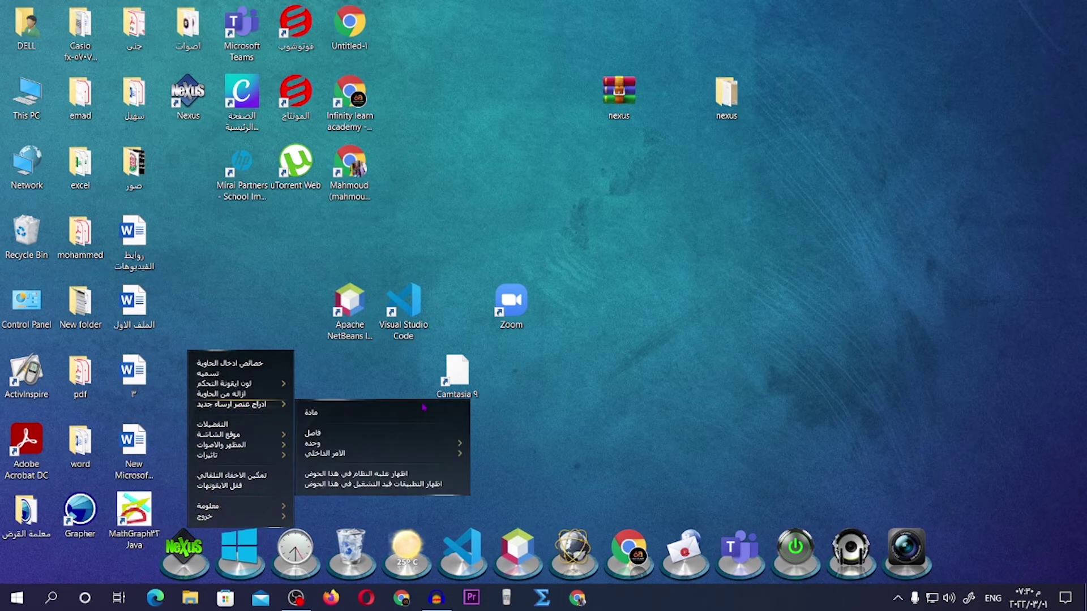
{"action": "left_click", "coordinate": [326, 435]}
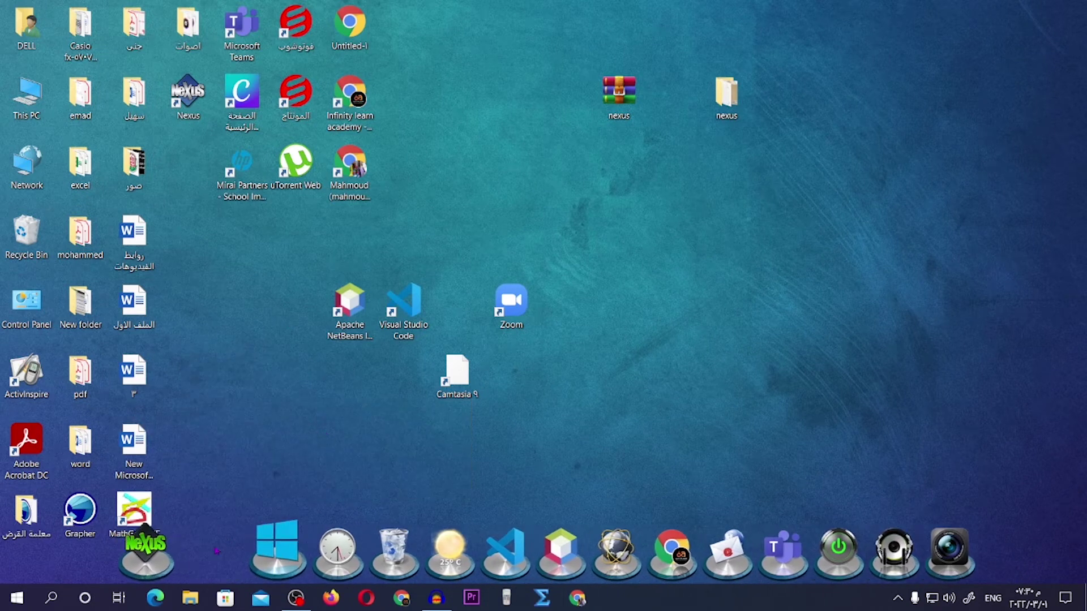
{"action": "right_click", "coordinate": [210, 548]}
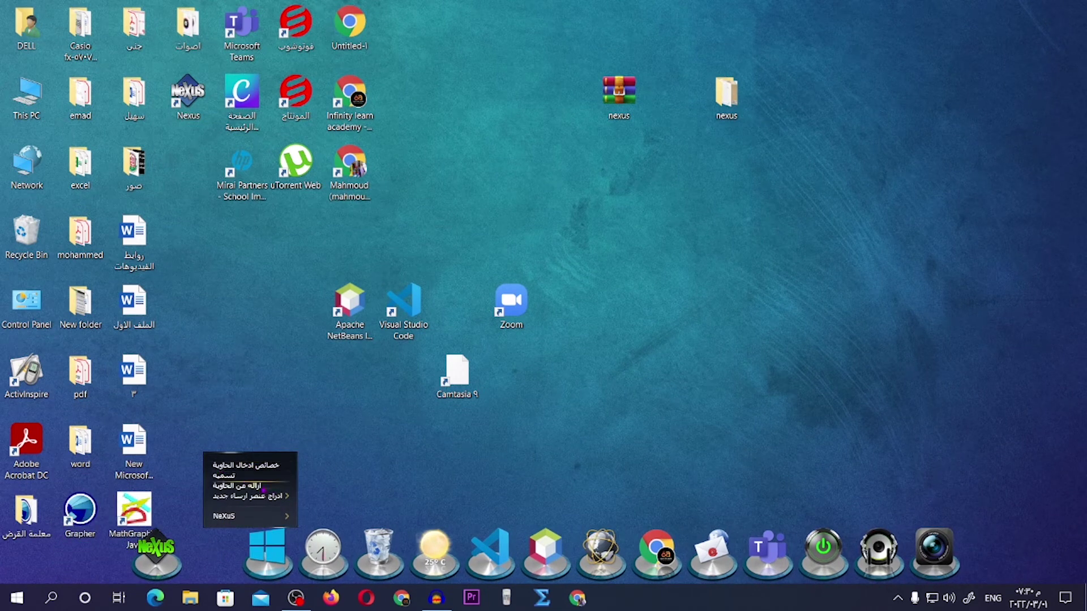
{"action": "left_click", "coordinate": [262, 488]}
{"action": "left_click", "coordinate": [626, 380]}
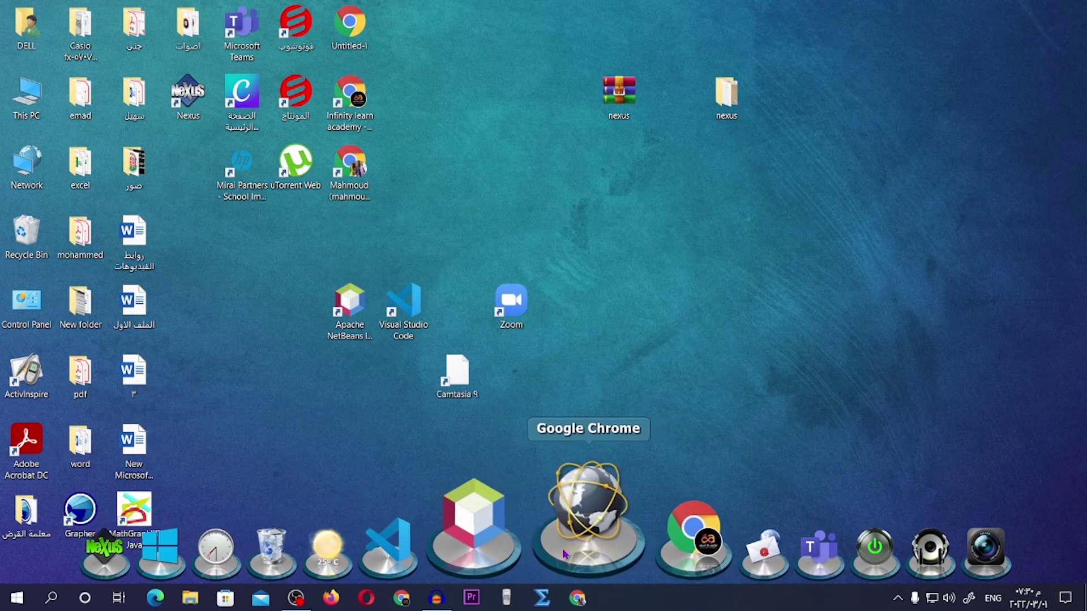
Step: Try a separator (فاصل) between the Apache NetBeans and globe icons in the dock, and remove it again
{"action": "right_click", "coordinate": [541, 538]}
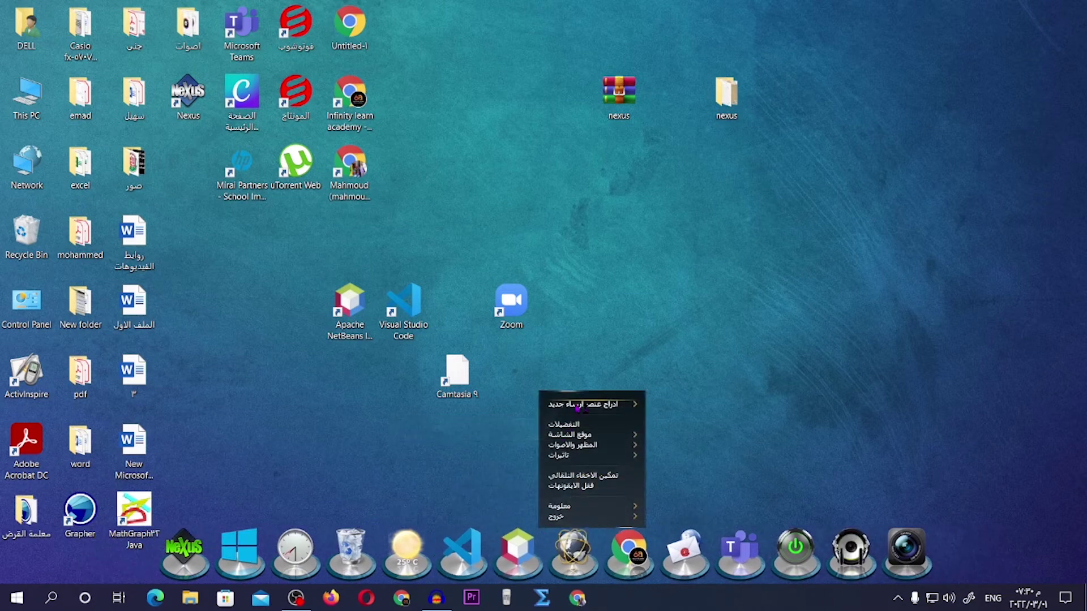
{"action": "mouse_move", "coordinate": [601, 404]}
{"action": "left_click", "coordinate": [698, 435]}
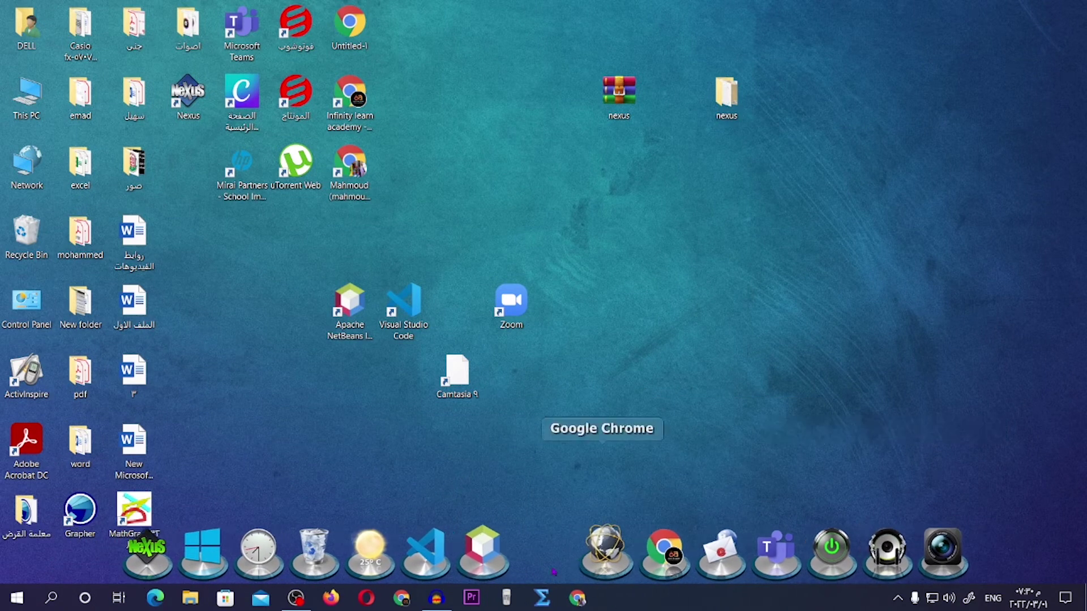
{"action": "right_click", "coordinate": [632, 535]}
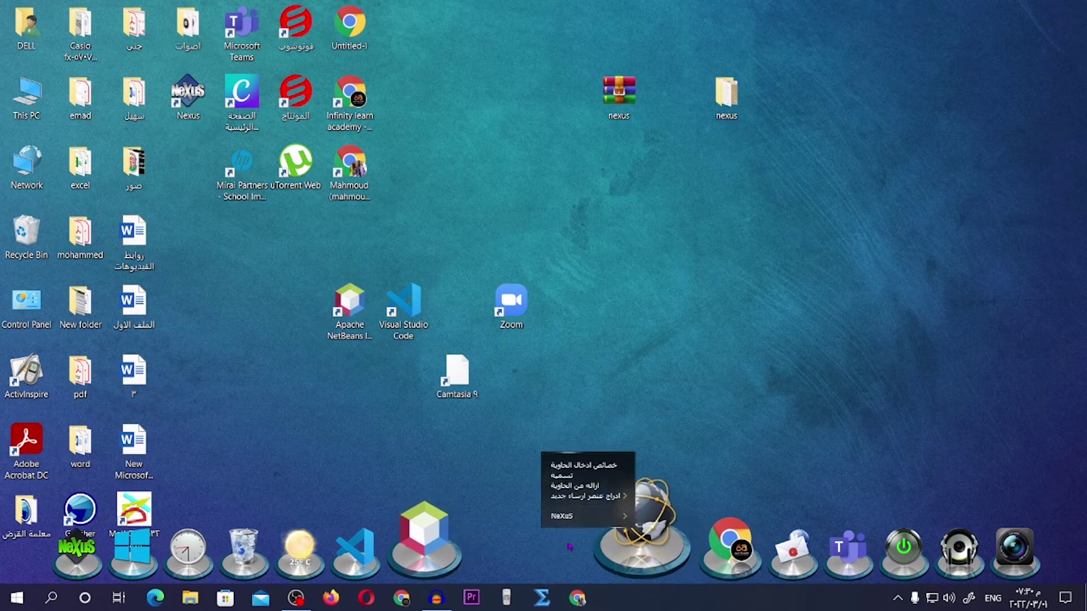
{"action": "left_click", "coordinate": [597, 486]}
{"action": "left_click", "coordinate": [622, 390]}
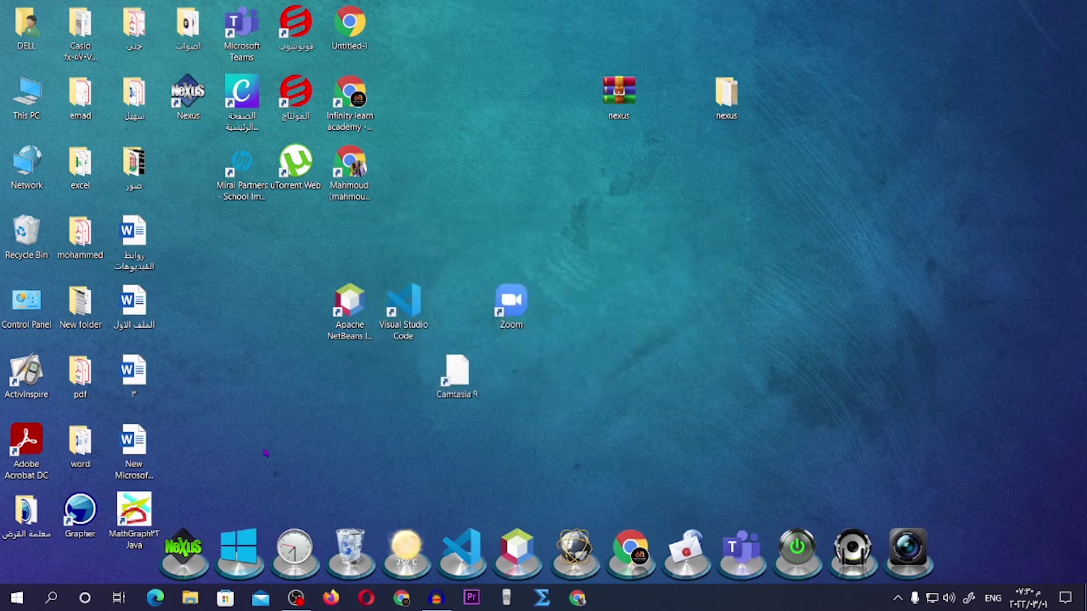
Step: Try the dock on the left screen edge (حافه الشاشة اليسرى), and return it to the bottom edge (حافه الشاشة السفلى)
{"action": "right_click", "coordinate": [209, 542]}
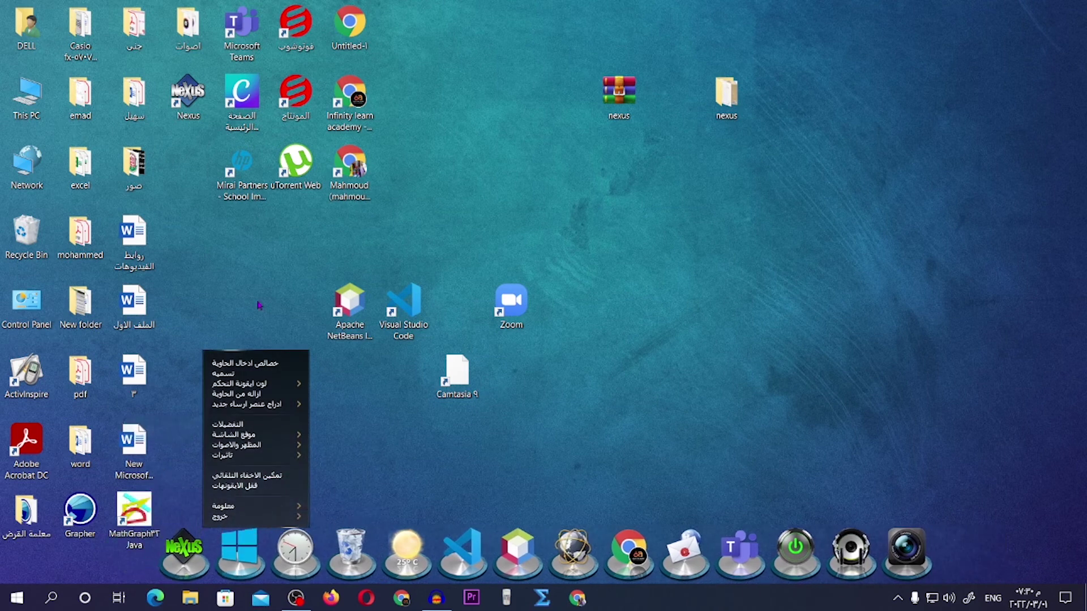
{"action": "mouse_move", "coordinate": [256, 435]}
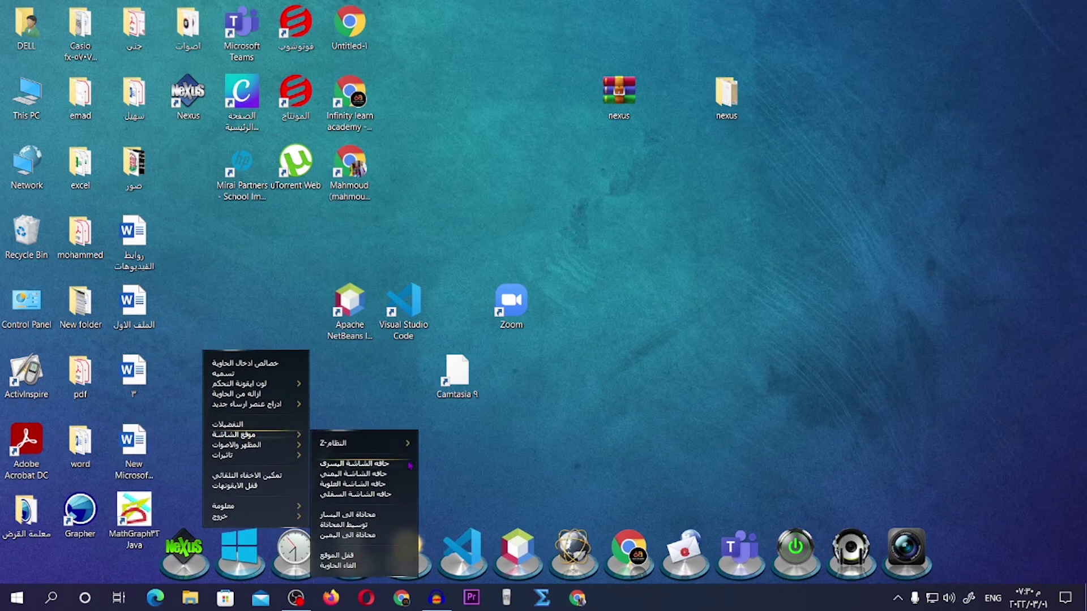
{"action": "left_click", "coordinate": [370, 464]}
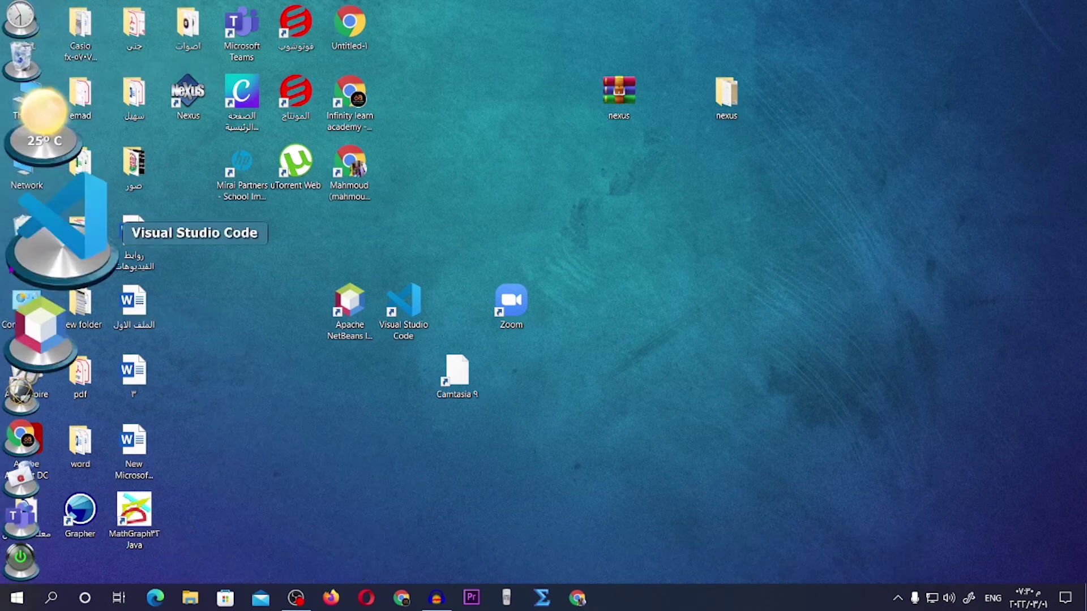
{"action": "right_click", "coordinate": [34, 18]}
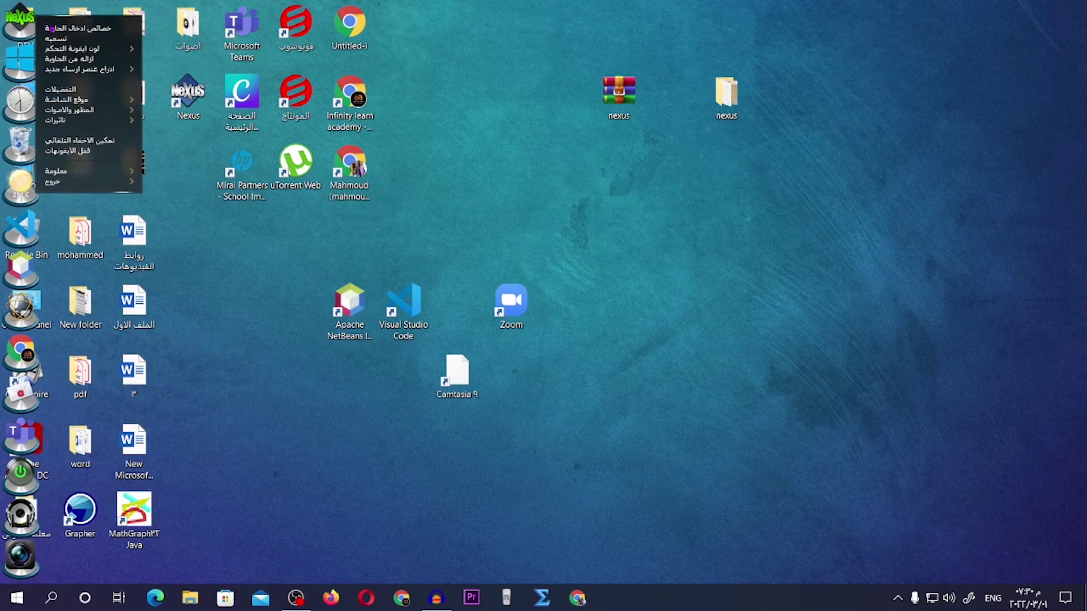
{"action": "mouse_move", "coordinate": [120, 106]}
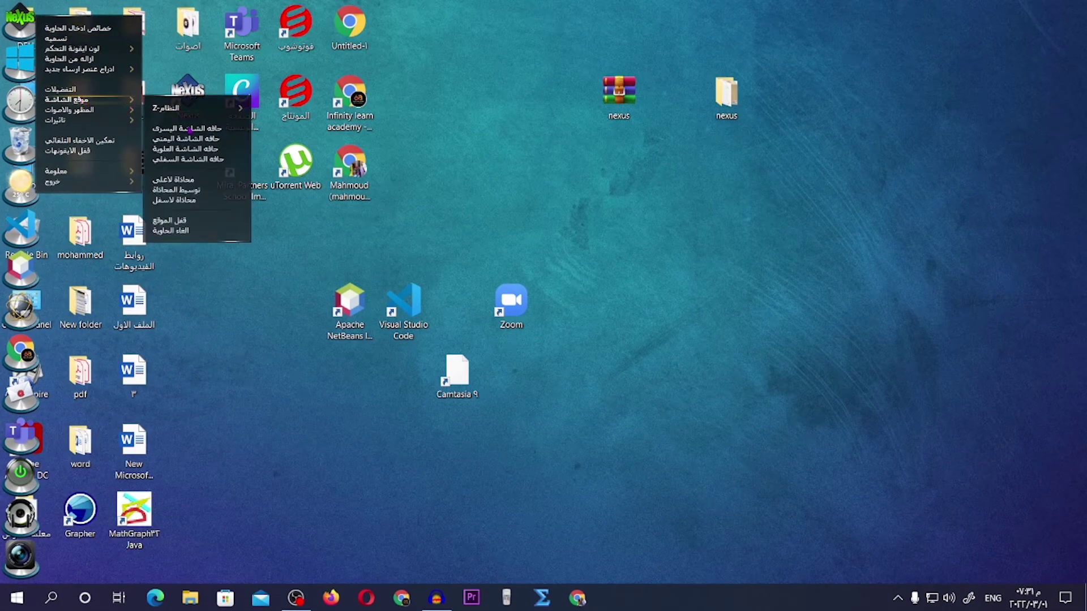
{"action": "left_click", "coordinate": [186, 161]}
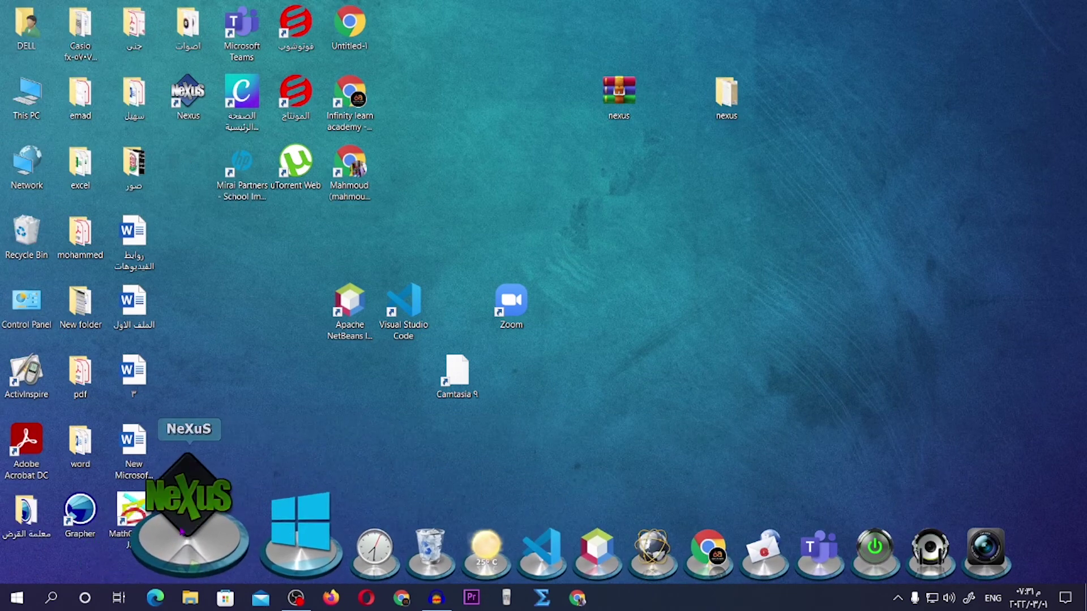
Step: Look through the dock's appearance and sounds, effects (تاثيرات) and auto-hide (تمكين الاخفاء التلقائي) options
{"action": "right_click", "coordinate": [181, 541]}
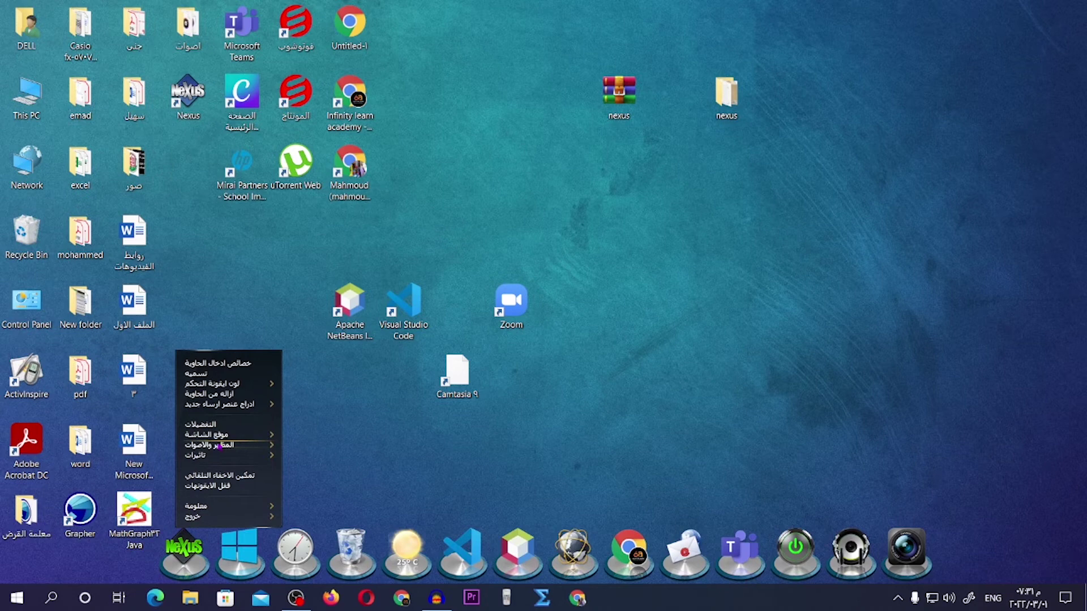
{"action": "mouse_move", "coordinate": [219, 446]}
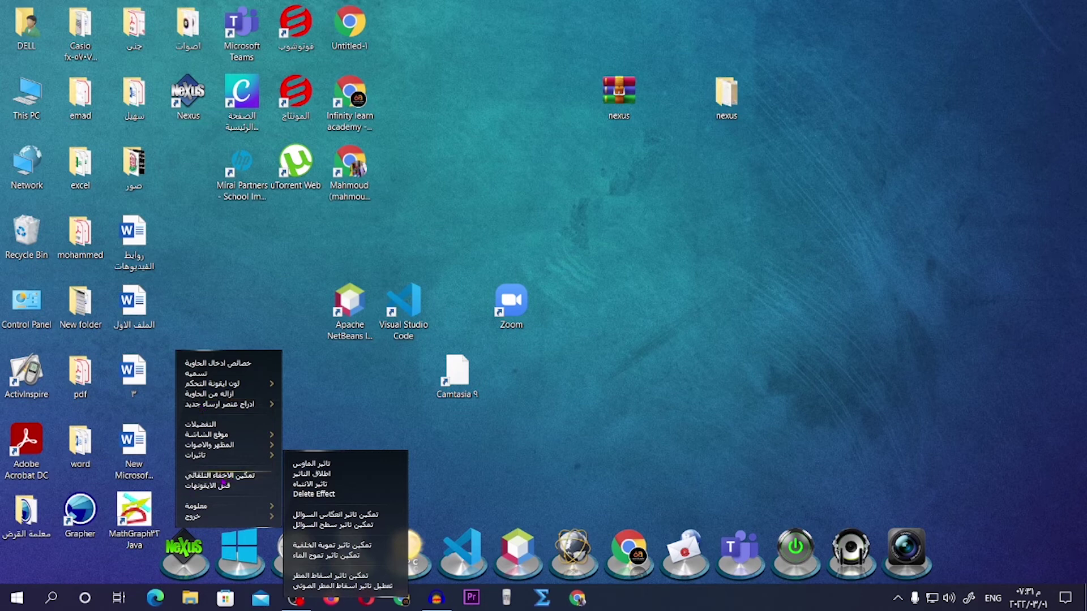
{"action": "left_click", "coordinate": [225, 480]}
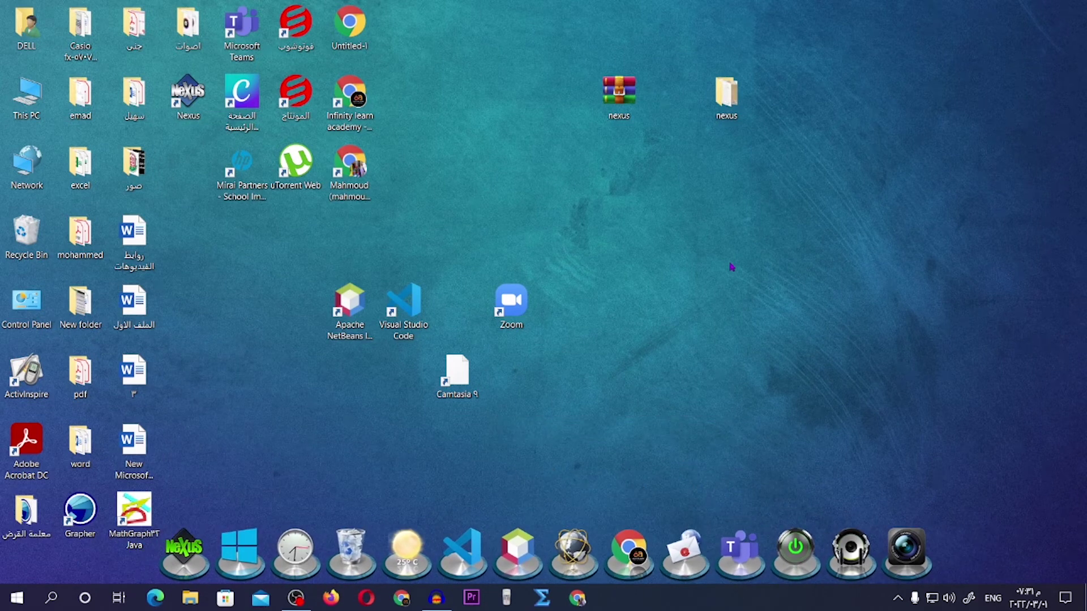
{"action": "mouse_move", "coordinate": [809, 566]}
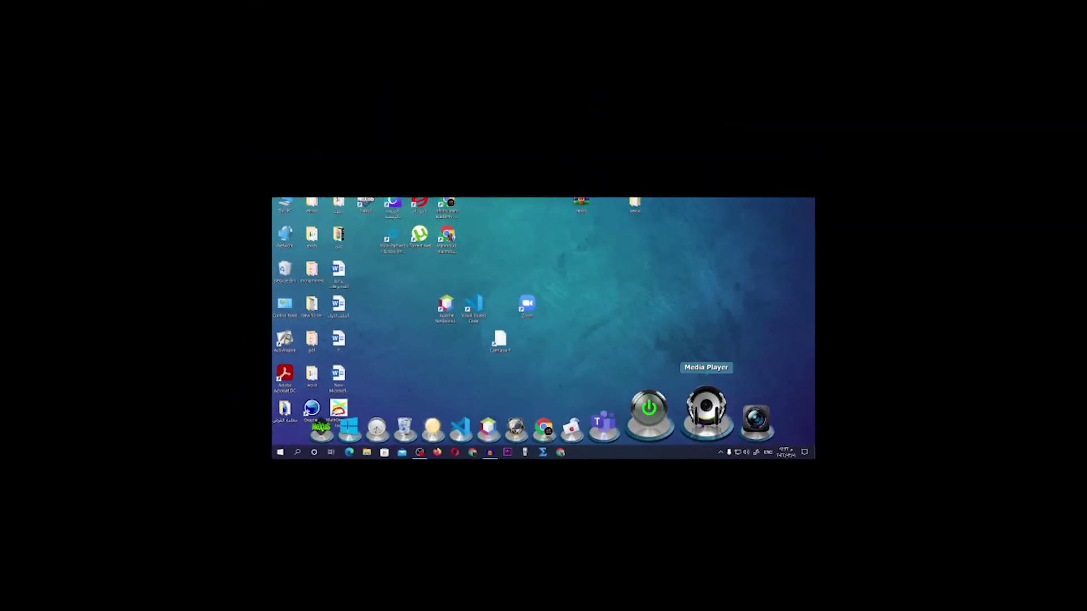
Step: Insert the internal desktop command اخفاء ايقونات سطح المكتب between the dock's NeXuS and Windows icons, and hide the desktop icons with it
{"action": "right_click", "coordinate": [175, 545]}
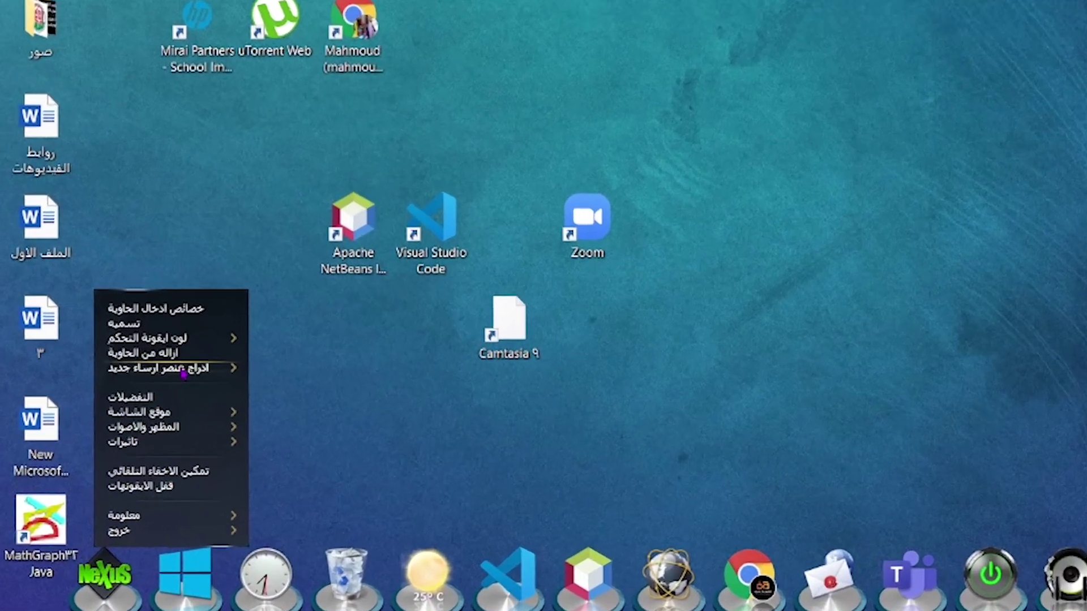
{"action": "mouse_move", "coordinate": [232, 408]}
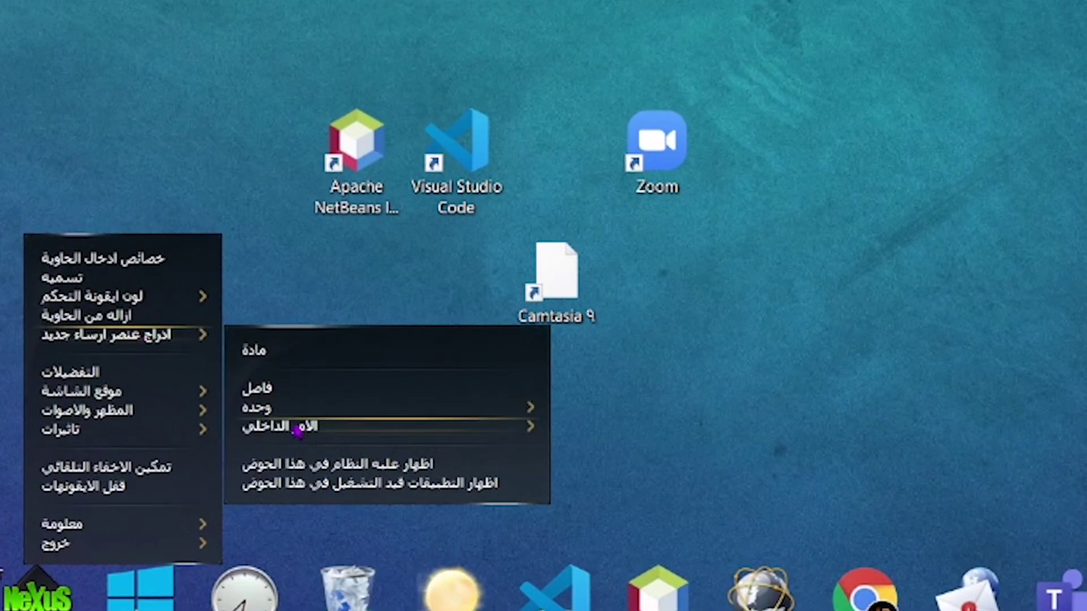
{"action": "mouse_move", "coordinate": [303, 429]}
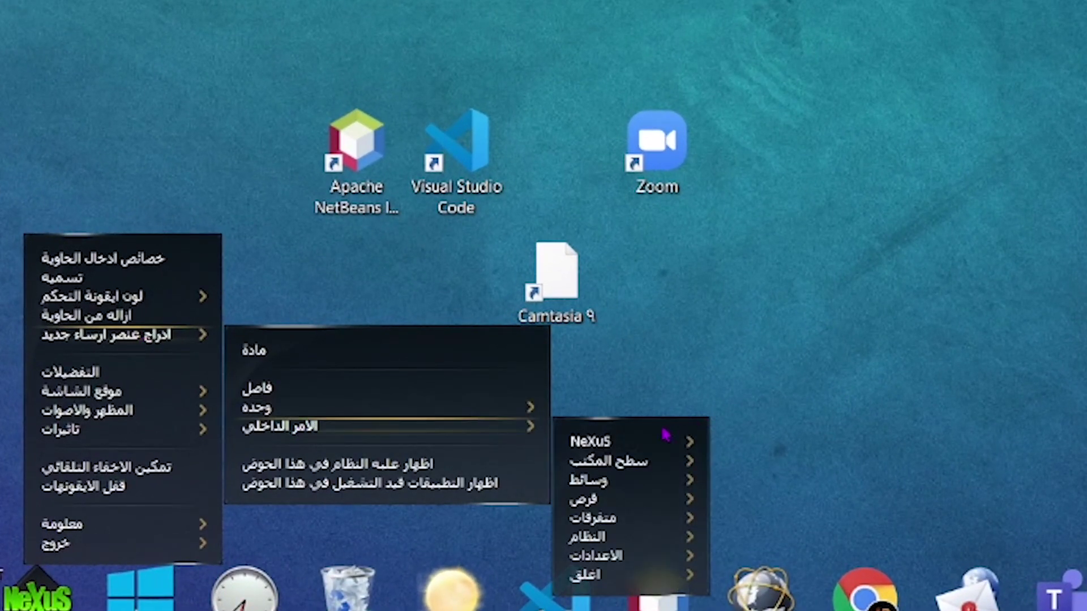
{"action": "mouse_move", "coordinate": [630, 504]}
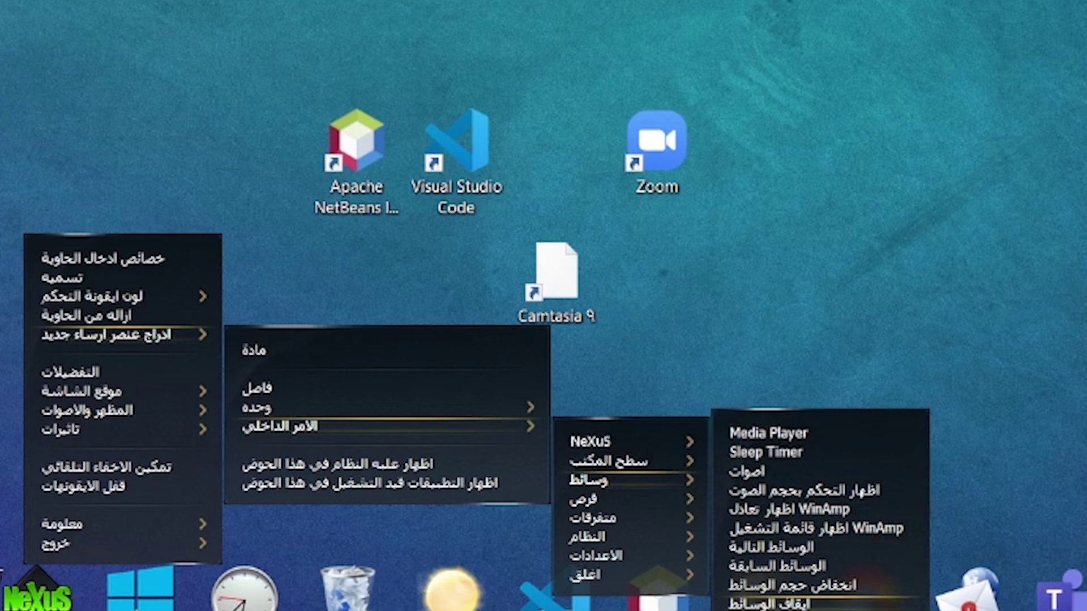
{"action": "mouse_move", "coordinate": [614, 461]}
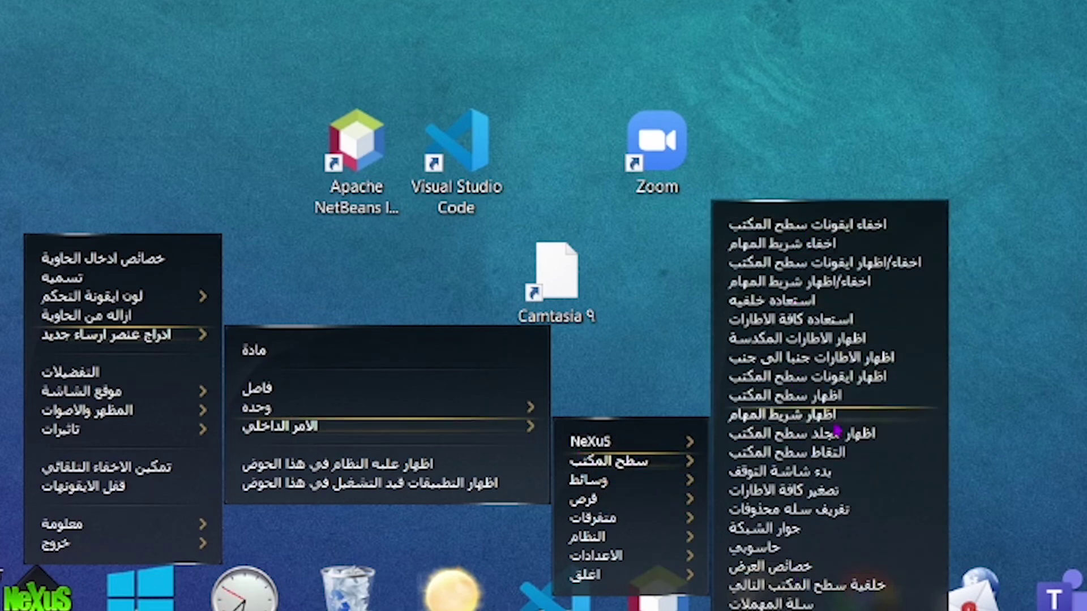
{"action": "left_click", "coordinate": [796, 226]}
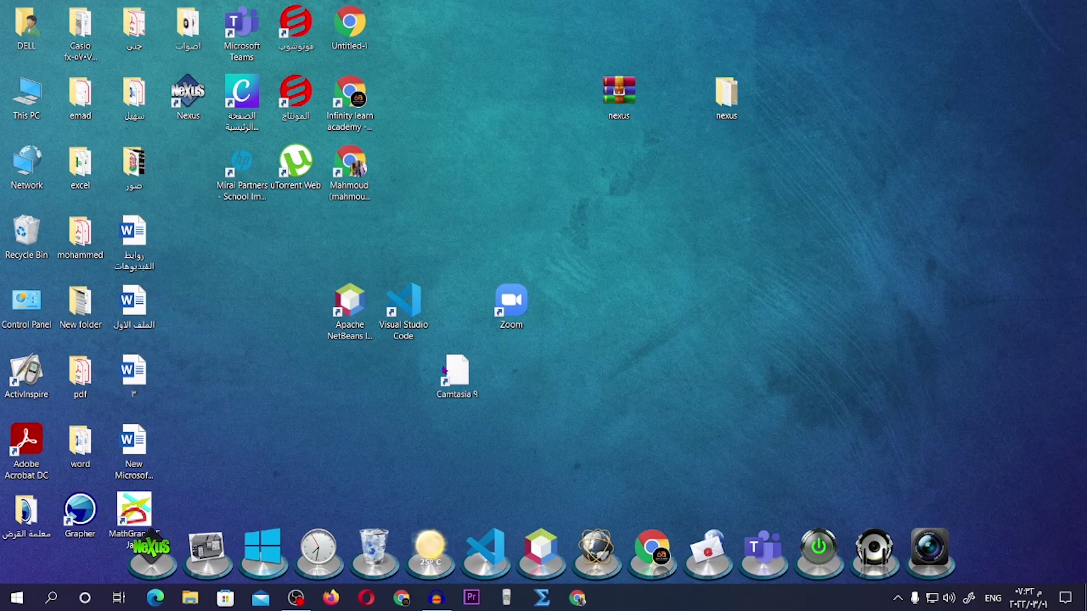
{"action": "left_click", "coordinate": [211, 529]}
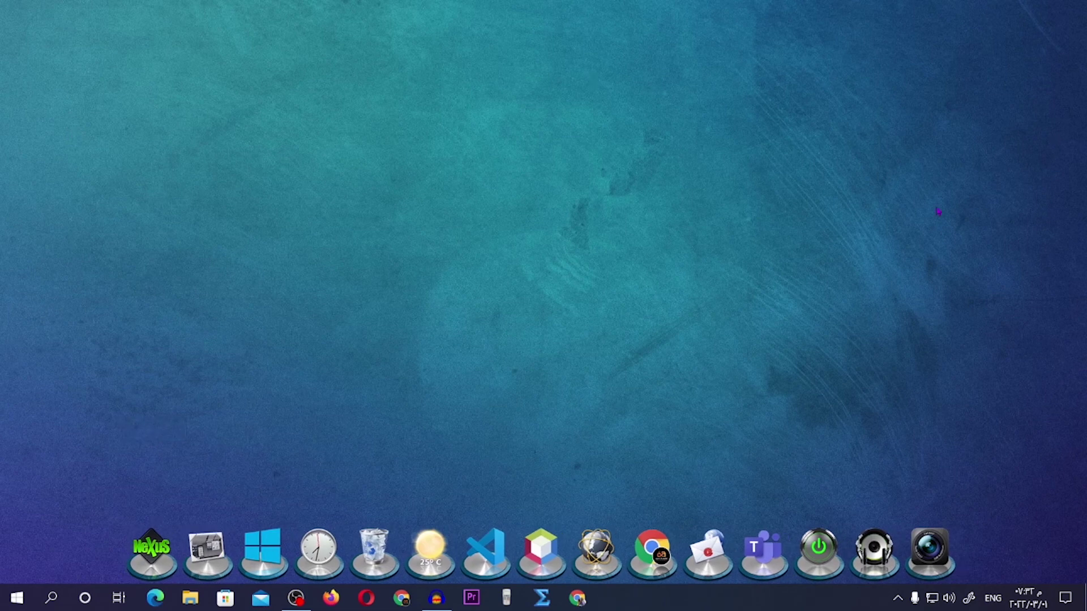
Step: Restore the desktop icons with the desktop's Show desktop icons option, and hide them again with the اخفاء ايقونات سطح المكتب dock item
{"action": "right_click", "coordinate": [469, 156]}
{"action": "mouse_move", "coordinate": [504, 164]}
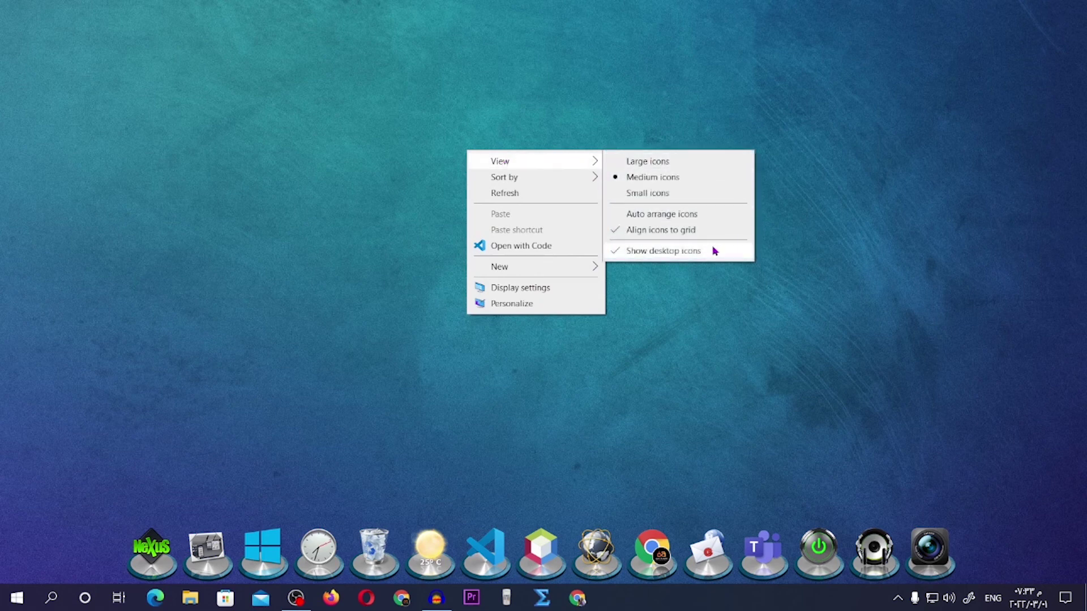
{"action": "left_click", "coordinate": [684, 255]}
{"action": "right_click", "coordinate": [587, 186]}
{"action": "left_click", "coordinate": [664, 236]}
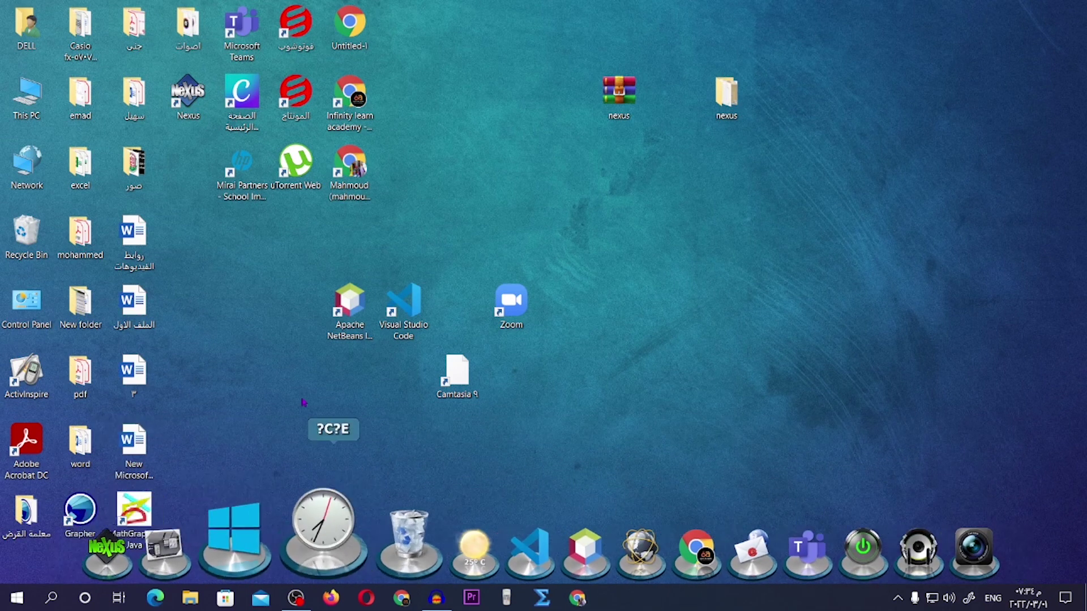
{"action": "left_click", "coordinate": [211, 527]}
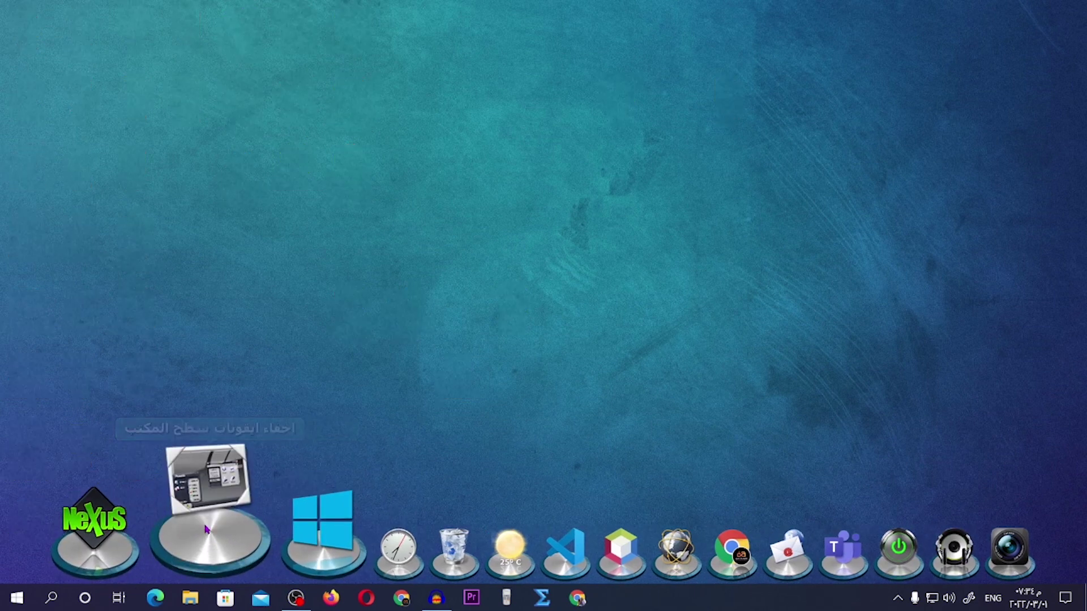